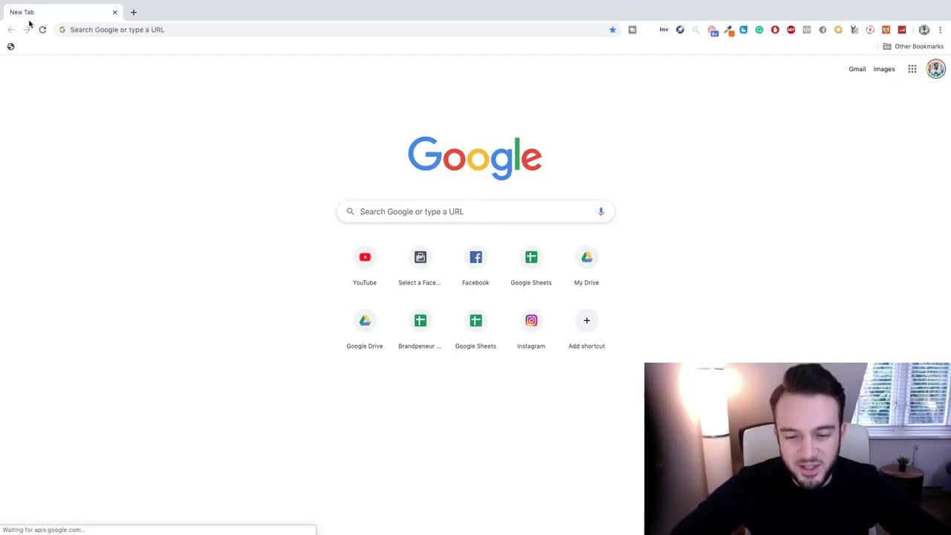
Go to clickbank.com from Chrome's address bar, correcting the misspelled name.
{"action": "left_click", "coordinate": [217, 27]}
{"action": "type", "text": "clicba"}
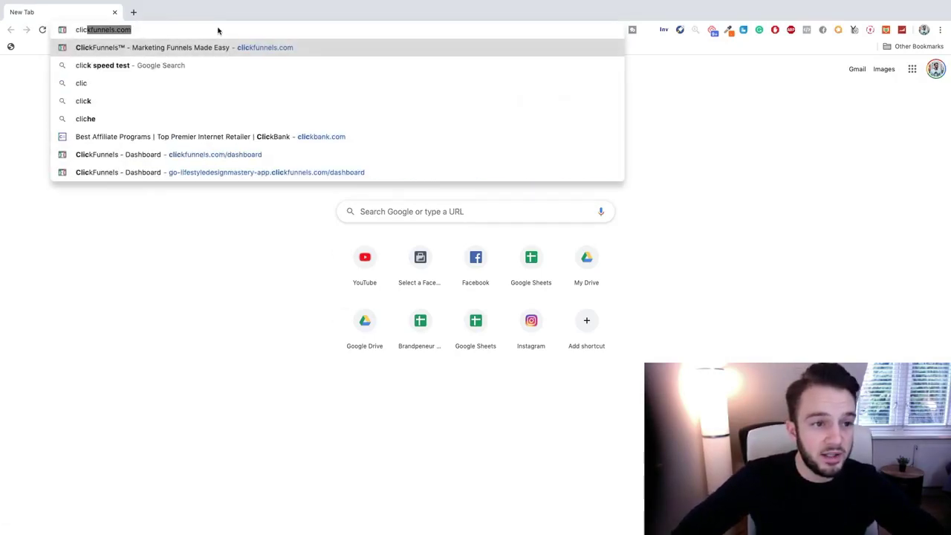
{"action": "key", "text": "BackSpace"}
{"action": "key", "text": "BackSpace"}
{"action": "type", "text": "kbank."}
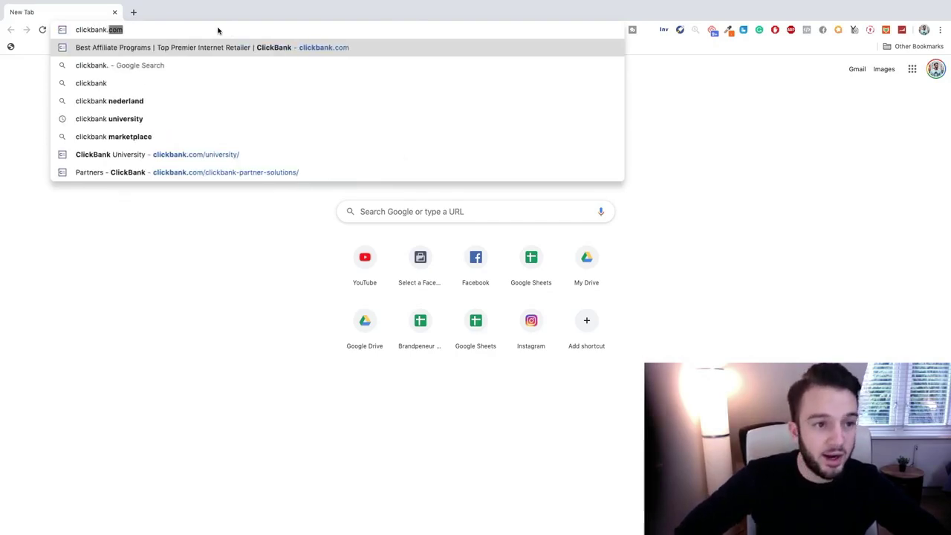
{"action": "key", "text": "Return"}
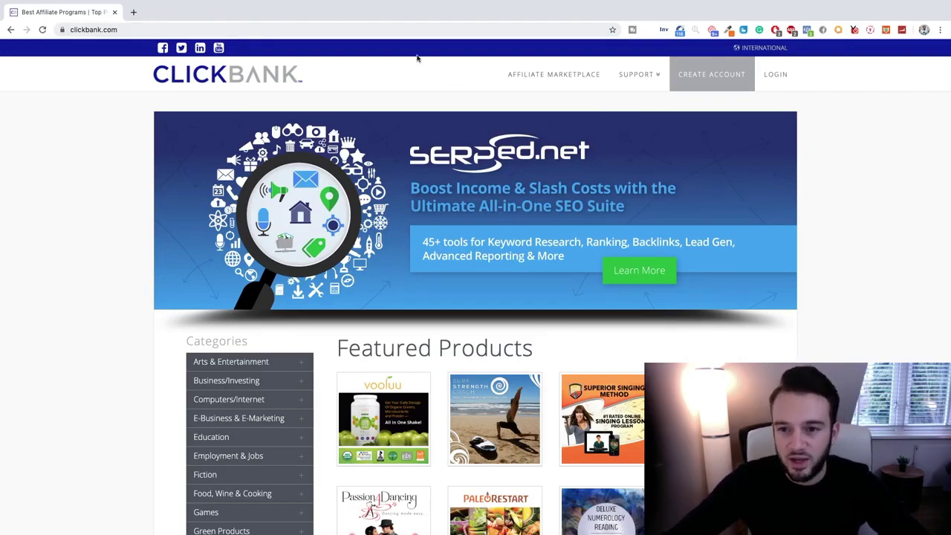
Go to CREATE ACCOUNT and scroll down to the blank sign-up form.
{"action": "left_click", "coordinate": [711, 77]}
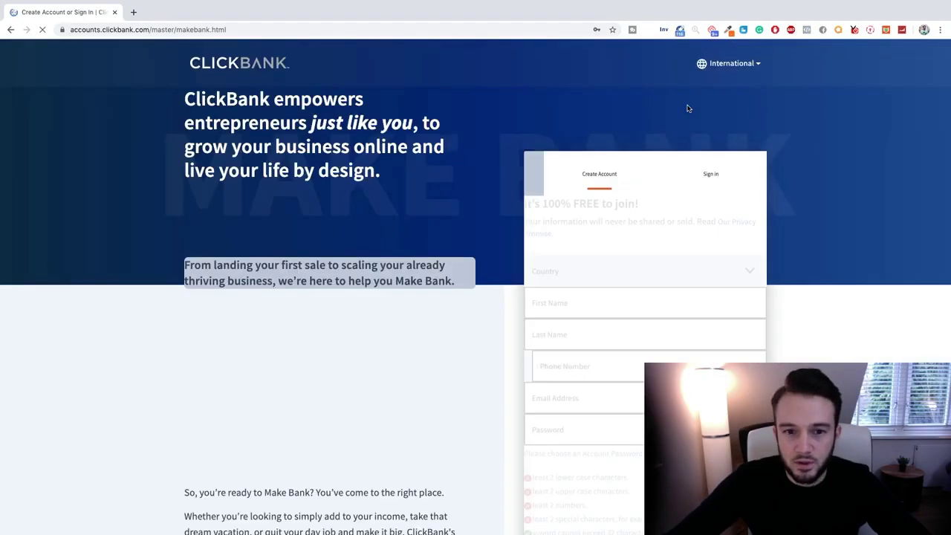
{"action": "scroll", "coordinate": [414, 165], "scroll_direction": "down", "scroll_amount": 1}
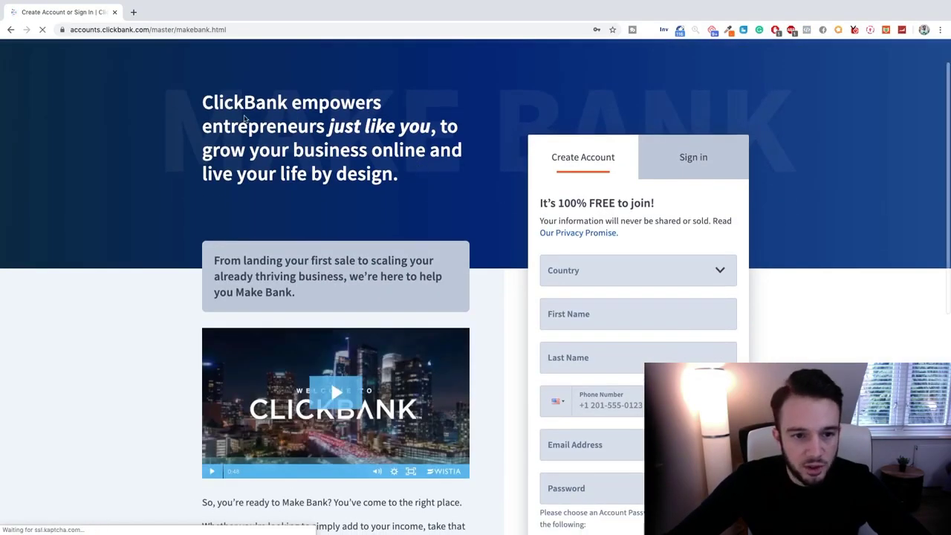
{"action": "scroll", "coordinate": [423, 175], "scroll_direction": "down", "scroll_amount": 1}
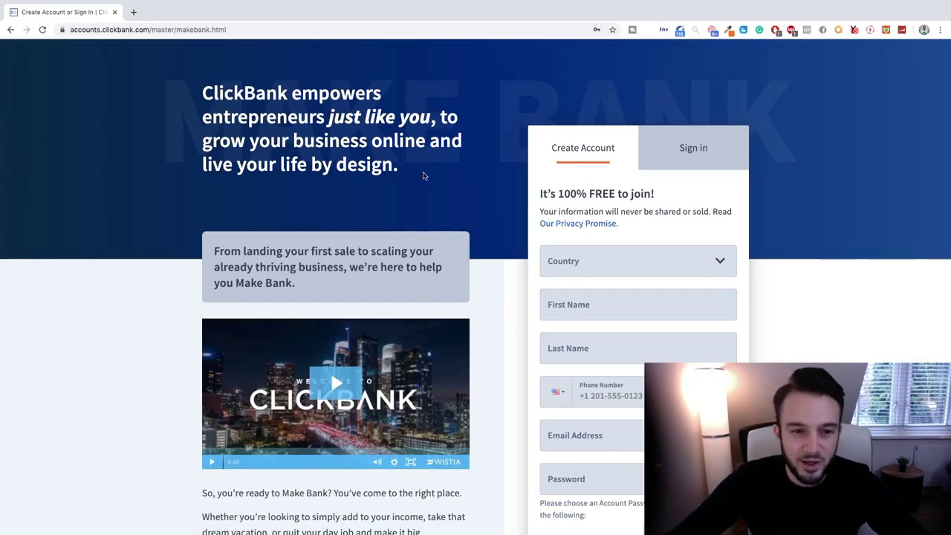
{"action": "scroll", "coordinate": [423, 176], "scroll_direction": "down", "scroll_amount": 1}
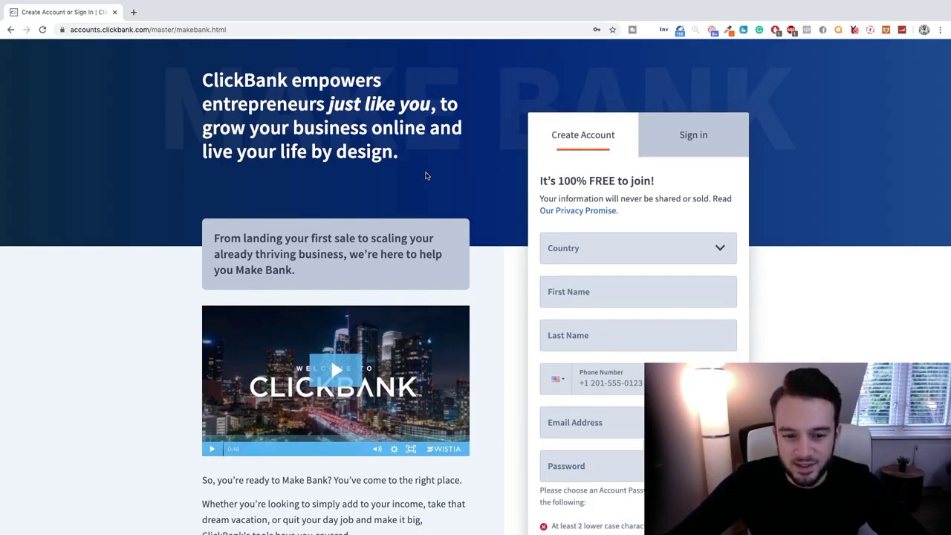
{"action": "scroll", "coordinate": [424, 176], "scroll_direction": "down", "scroll_amount": 1}
{"action": "scroll", "coordinate": [424, 176], "scroll_direction": "up", "scroll_amount": 2}
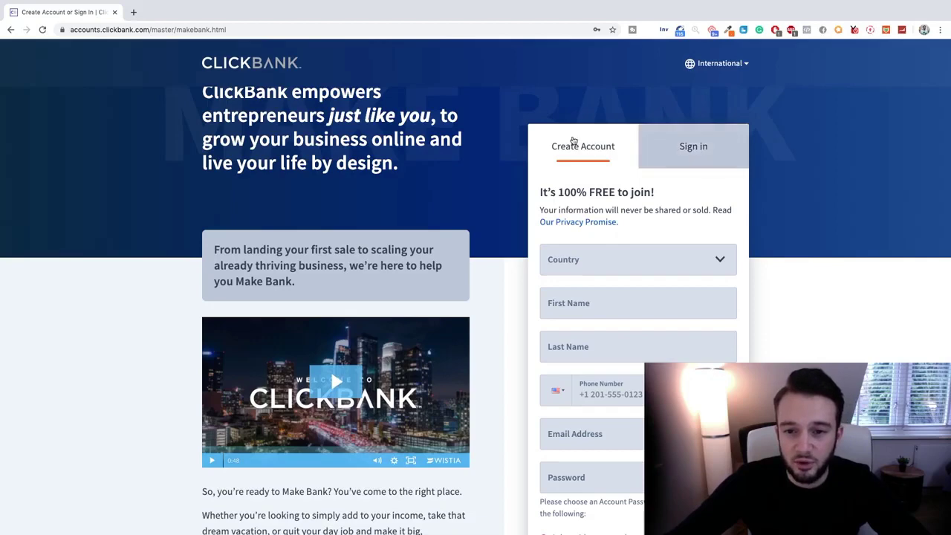
{"action": "scroll", "coordinate": [508, 134], "scroll_direction": "down", "scroll_amount": 1}
{"action": "scroll", "coordinate": [508, 134], "scroll_direction": "down", "scroll_amount": 1}
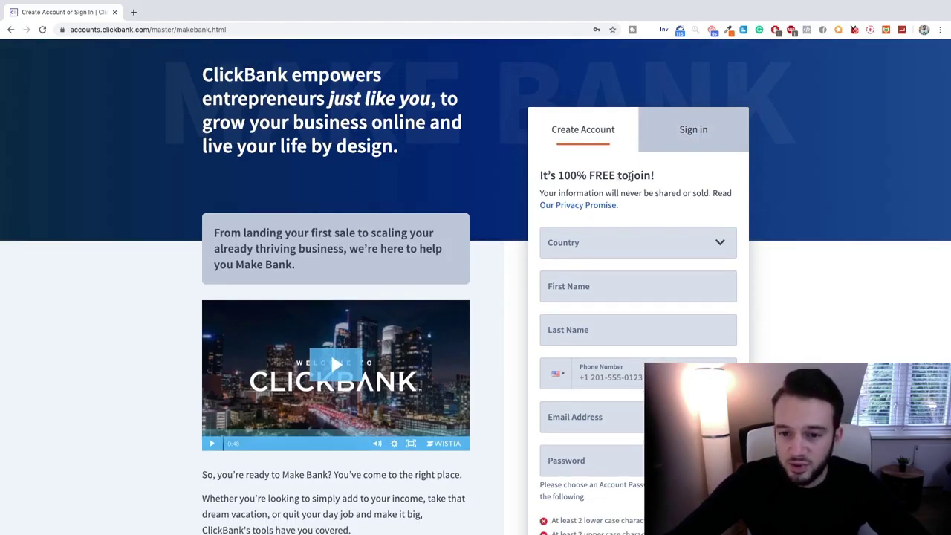
{"action": "scroll", "coordinate": [669, 216], "scroll_direction": "down", "scroll_amount": 2}
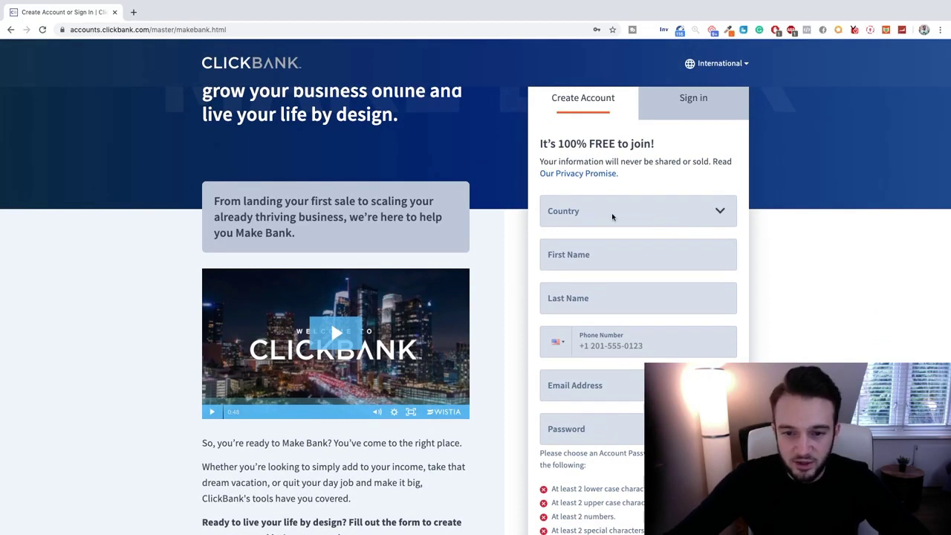
Open the Country dropdown and scroll through the list to find Netherlands.
{"action": "left_click", "coordinate": [612, 217]}
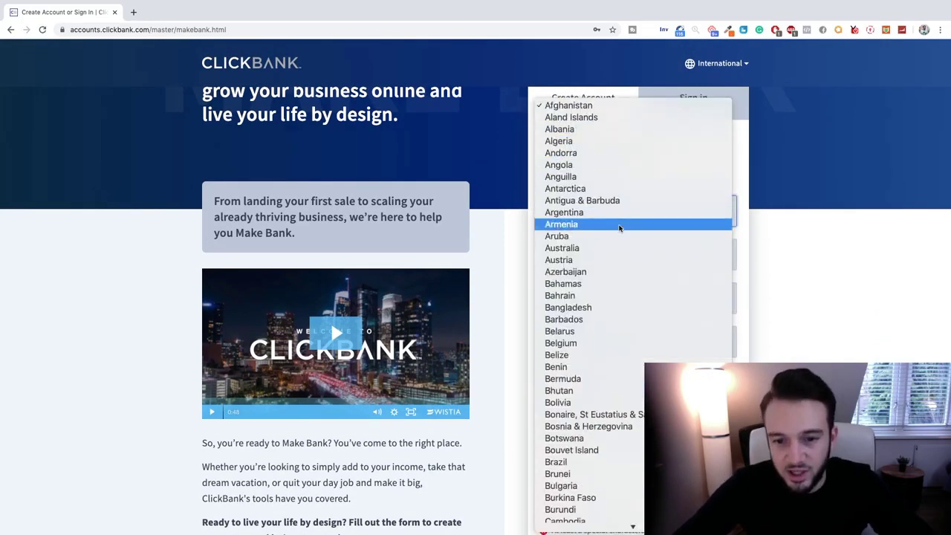
{"action": "scroll", "coordinate": [620, 228], "scroll_direction": "down", "scroll_amount": 2}
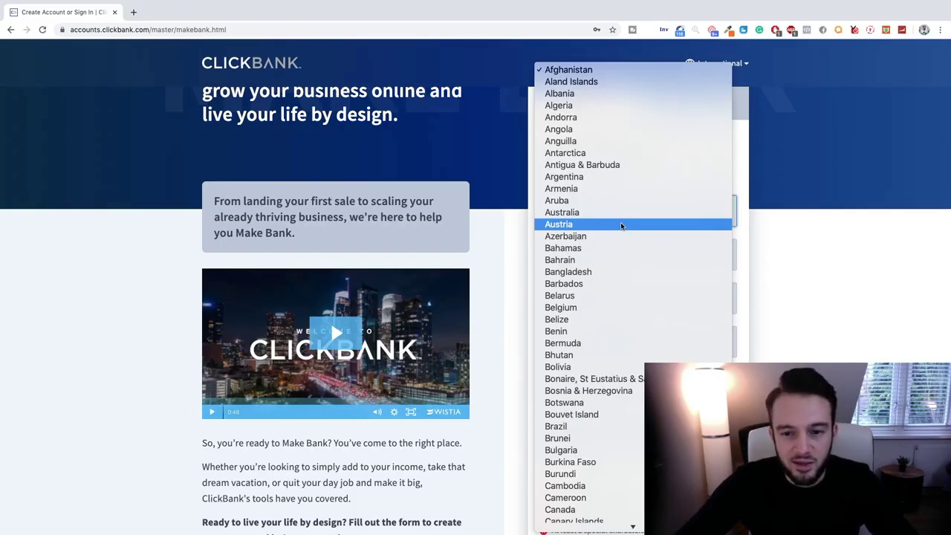
{"action": "scroll", "coordinate": [621, 225], "scroll_direction": "down", "scroll_amount": 15}
{"action": "scroll", "coordinate": [621, 225], "scroll_direction": "down", "scroll_amount": 17}
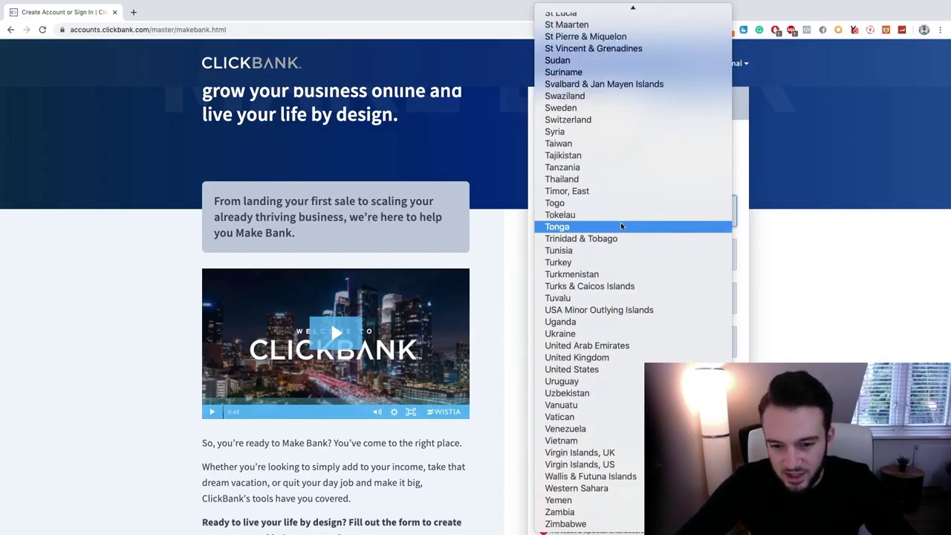
{"action": "scroll", "coordinate": [615, 268], "scroll_direction": "up", "scroll_amount": 20}
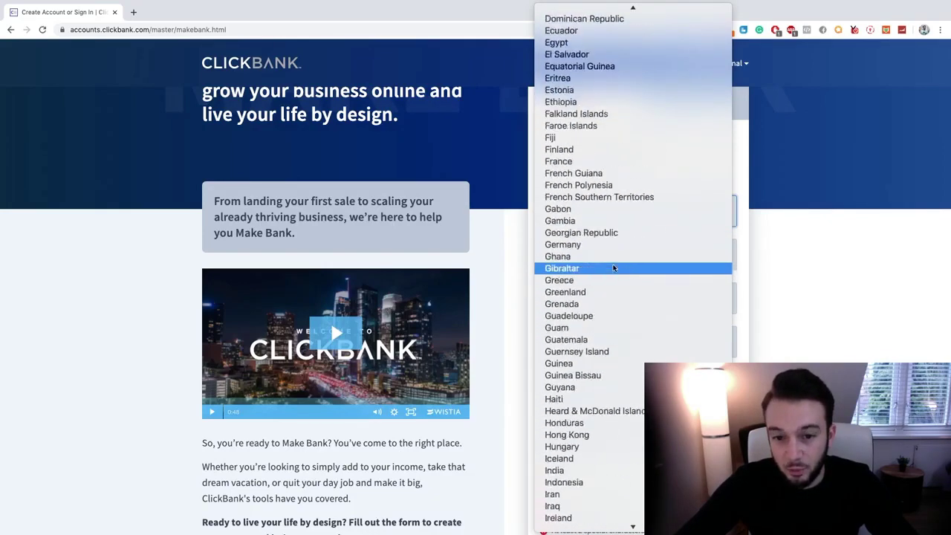
{"action": "scroll", "coordinate": [613, 268], "scroll_direction": "up", "scroll_amount": 10}
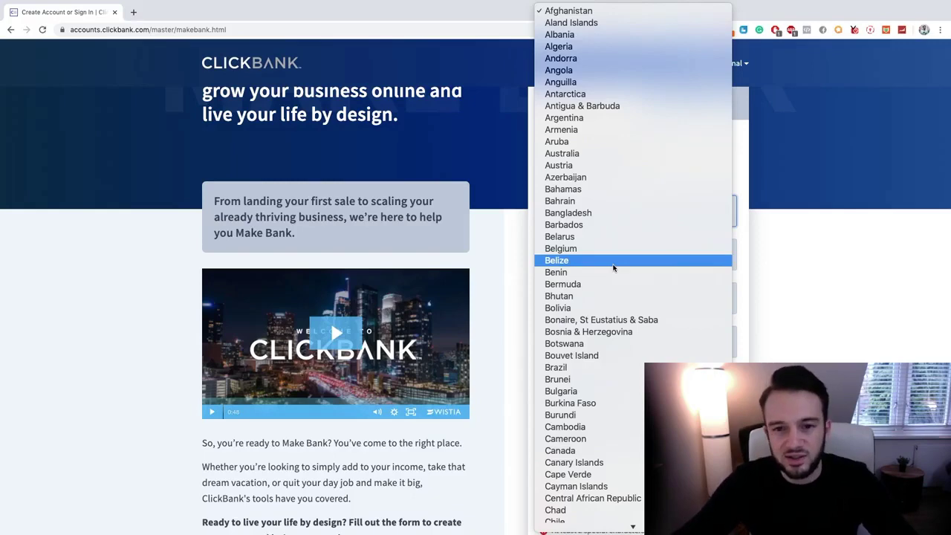
{"action": "scroll", "coordinate": [613, 268], "scroll_direction": "down", "scroll_amount": 20}
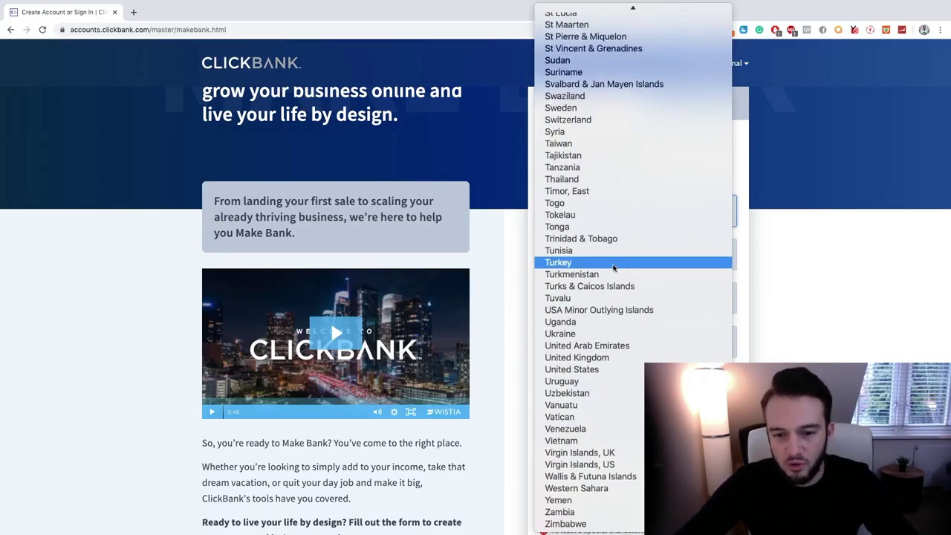
{"action": "scroll", "coordinate": [614, 297], "scroll_direction": "up", "scroll_amount": 20}
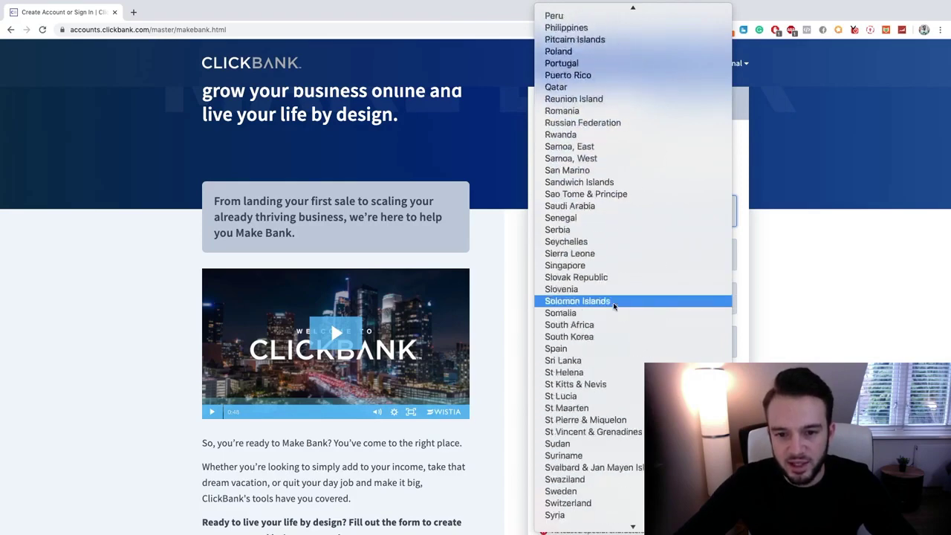
{"action": "scroll", "coordinate": [613, 303], "scroll_direction": "up", "scroll_amount": 2}
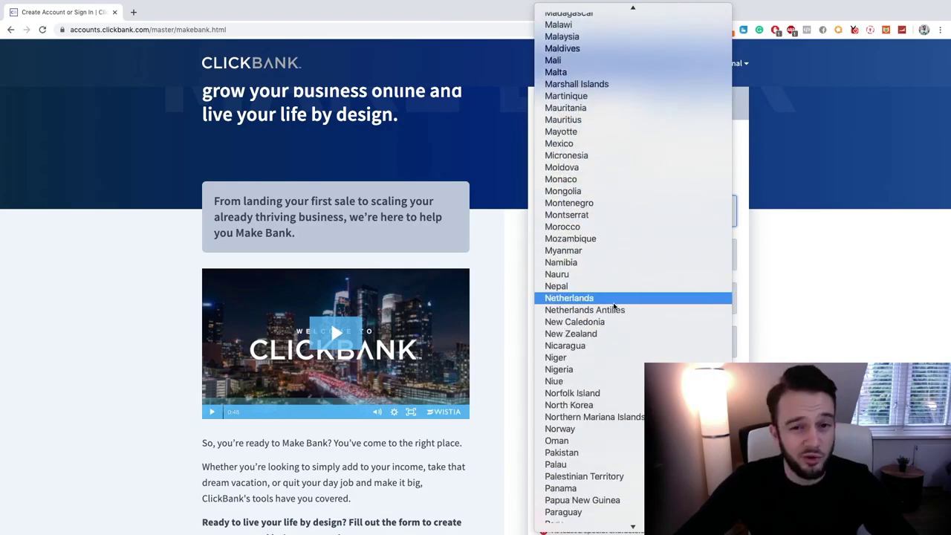
Choose Netherlands as the country and autofill first and last name from saved details.
{"action": "left_click", "coordinate": [613, 303]}
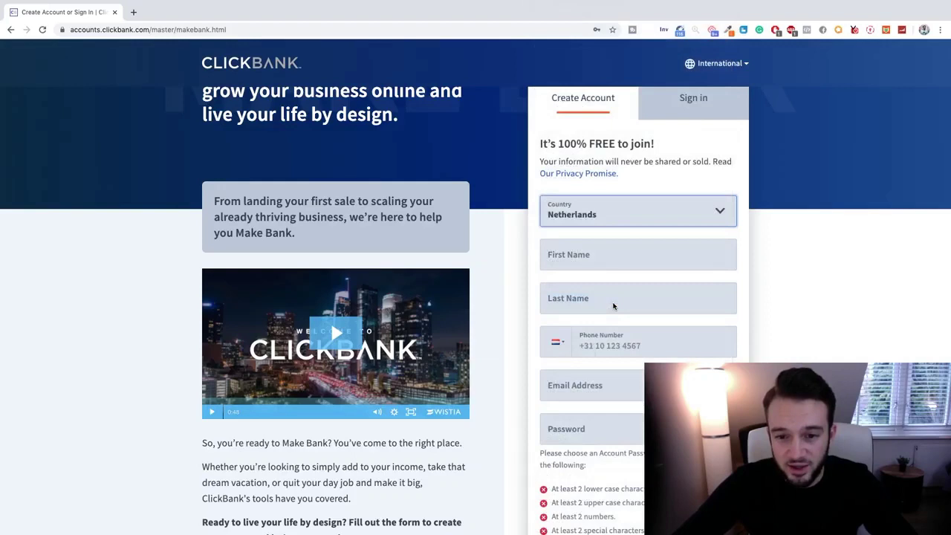
{"action": "left_click", "coordinate": [658, 251]}
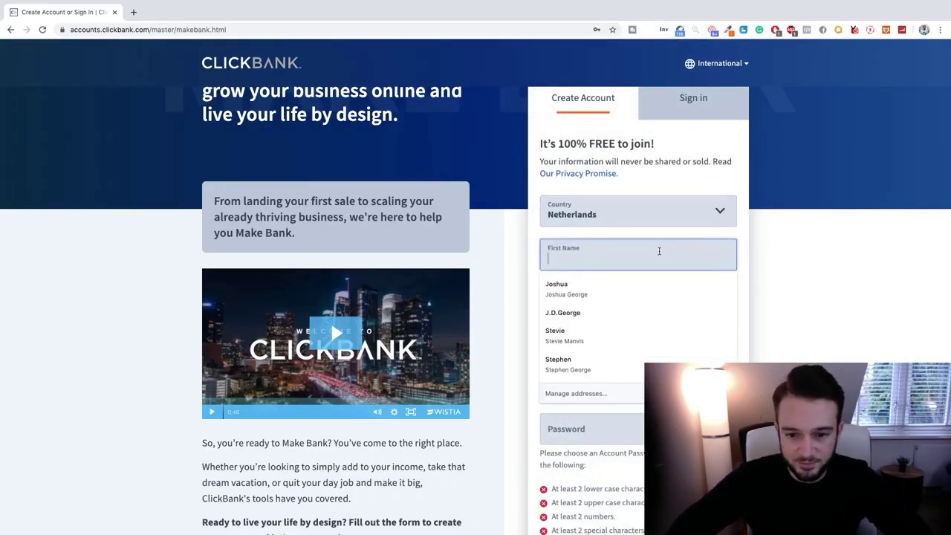
{"action": "key", "text": "Down"}
{"action": "key", "text": "Return"}
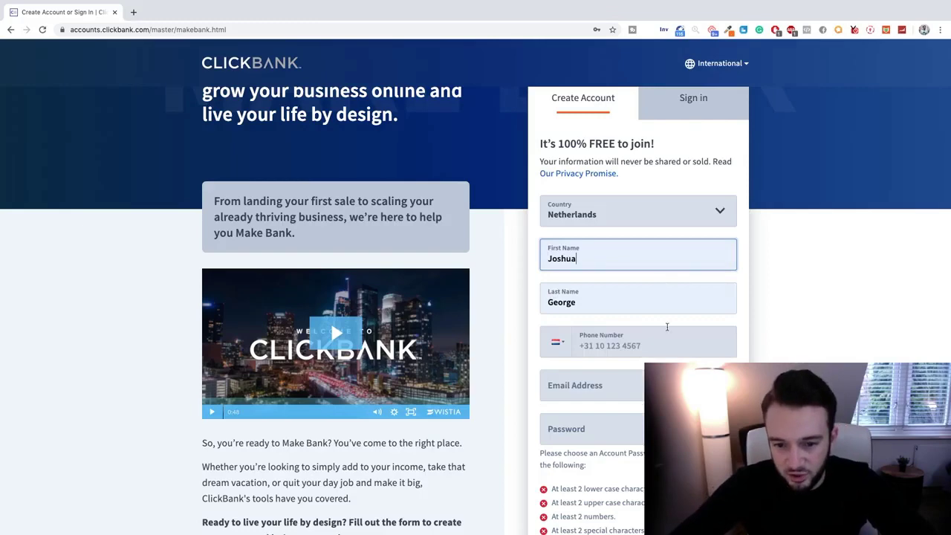
{"action": "scroll", "coordinate": [666, 327], "scroll_direction": "down", "scroll_amount": 1}
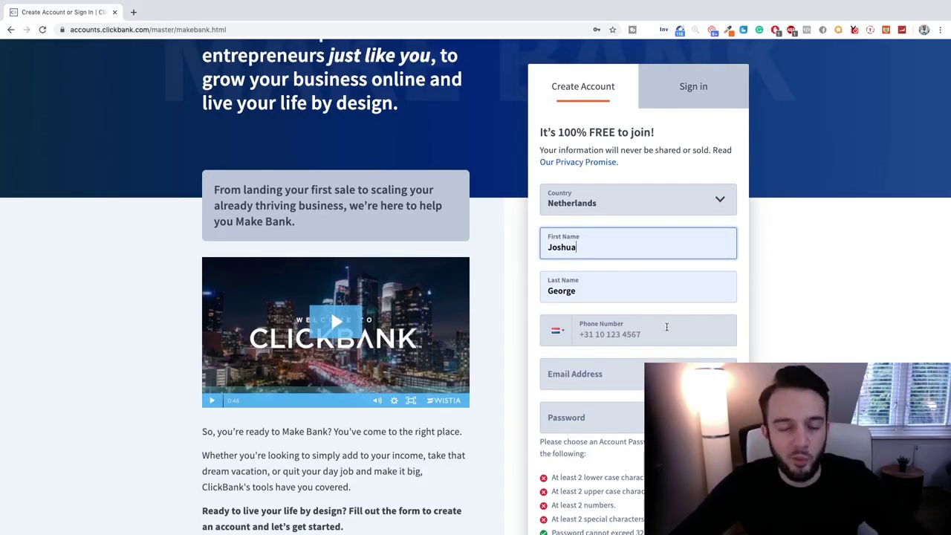
{"action": "scroll", "coordinate": [667, 327], "scroll_direction": "down", "scroll_amount": 1}
Enter a valid Dutch phone number after +31, removing the extra last digit.
{"action": "left_click", "coordinate": [671, 318]}
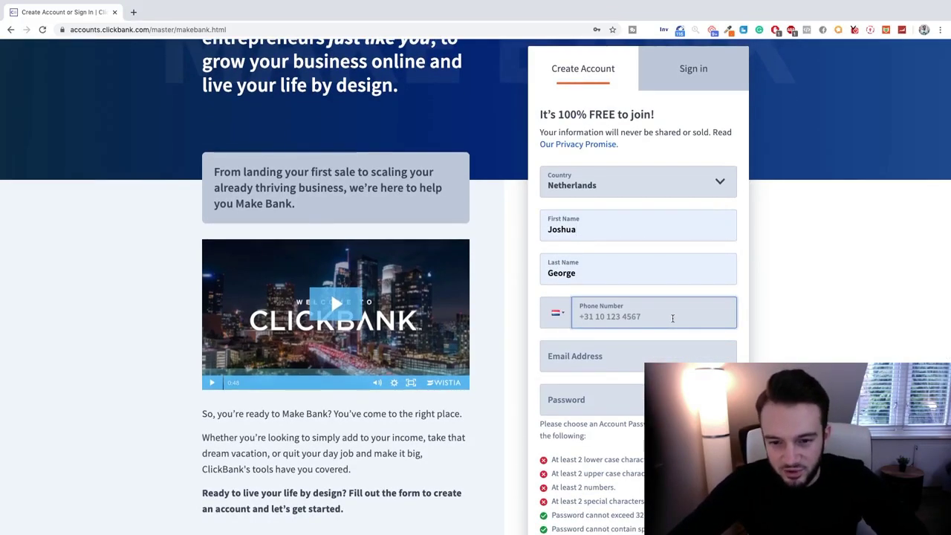
{"action": "type", "text": "+31"}
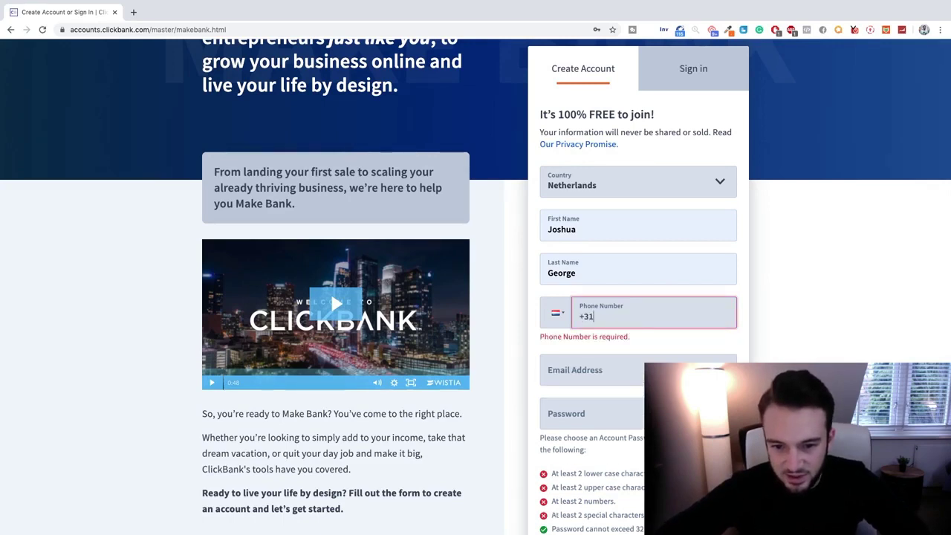
{"action": "key", "text": "BackSpace"}
{"action": "key", "text": "BackSpace"}
{"action": "key", "text": "BackSpace"}
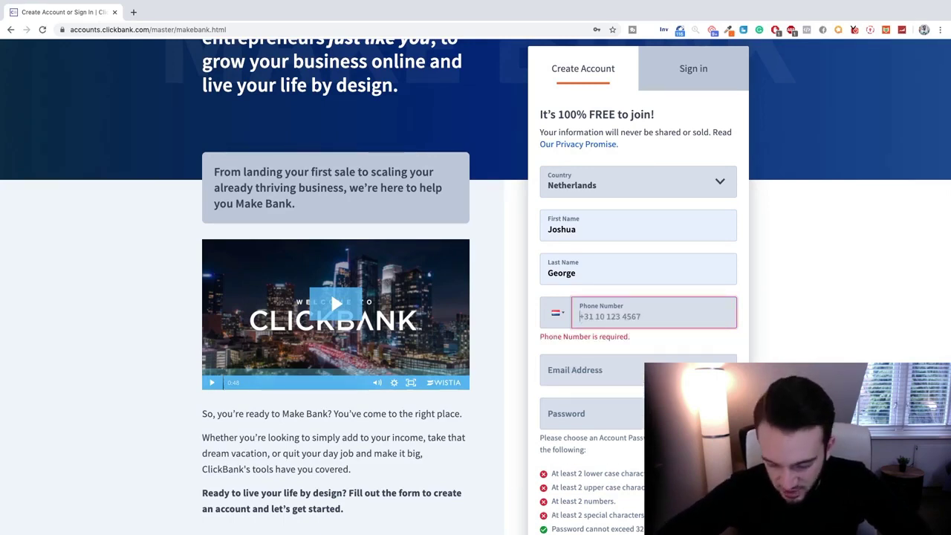
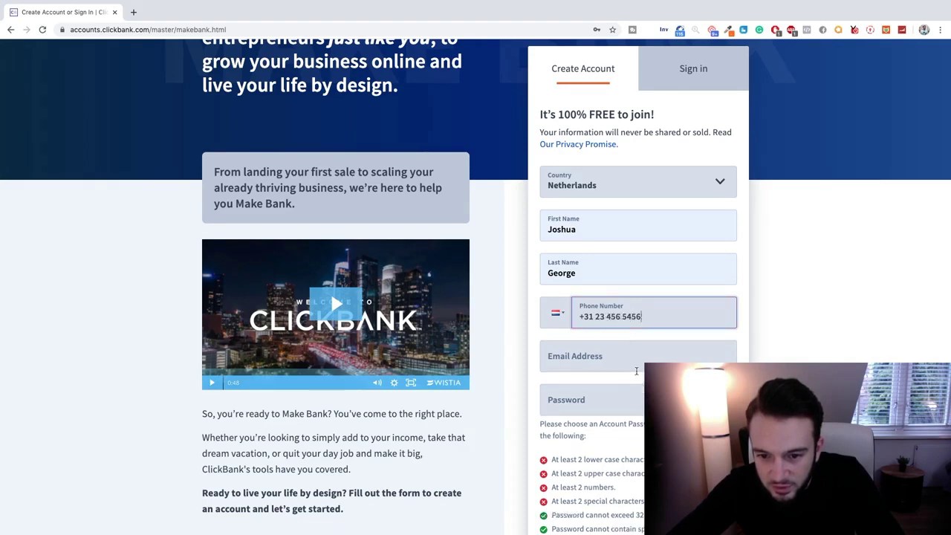
Fill in the account's e-mail address in the Email Address field.
{"action": "left_click", "coordinate": [664, 357]}
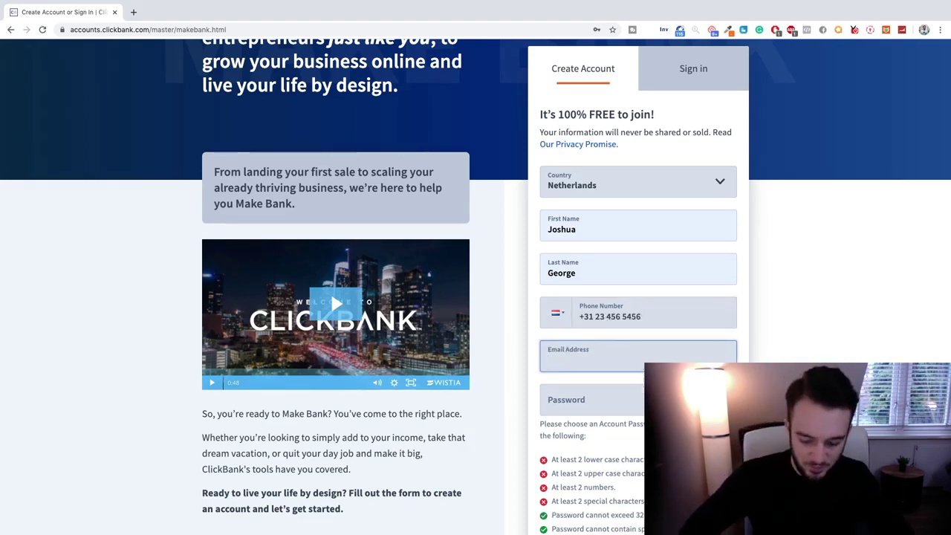
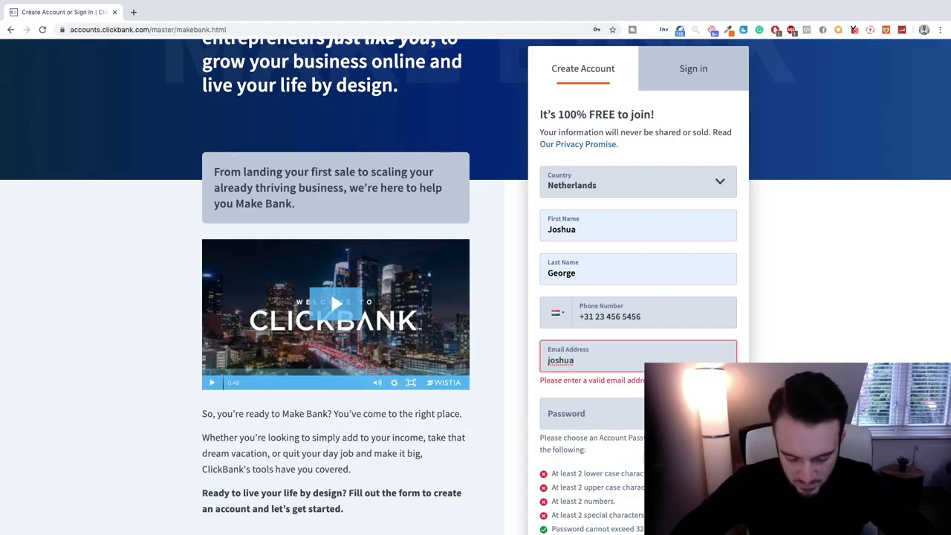
{"action": "key", "text": "Tab"}
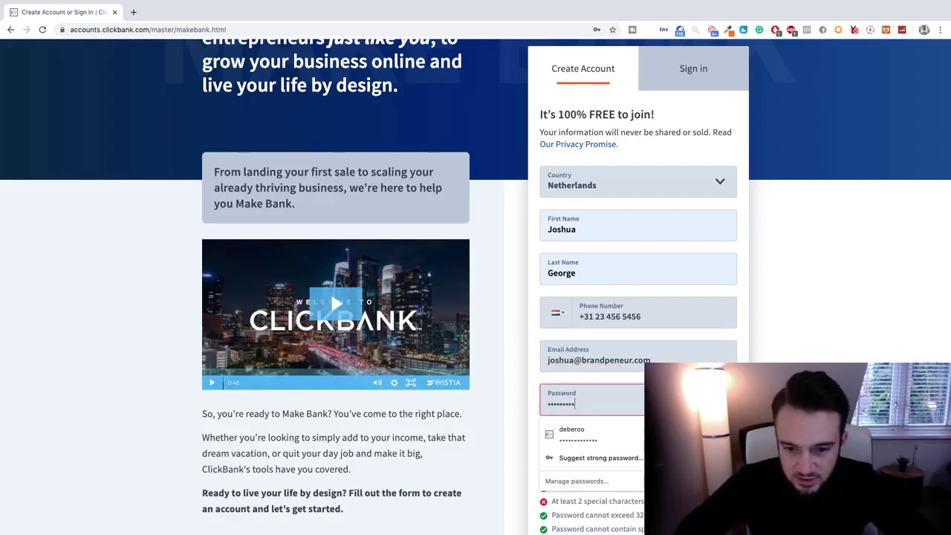
Enter a password that satisfies every listed password requirement.
{"action": "scroll", "coordinate": [582, 391], "scroll_direction": "down", "scroll_amount": 2}
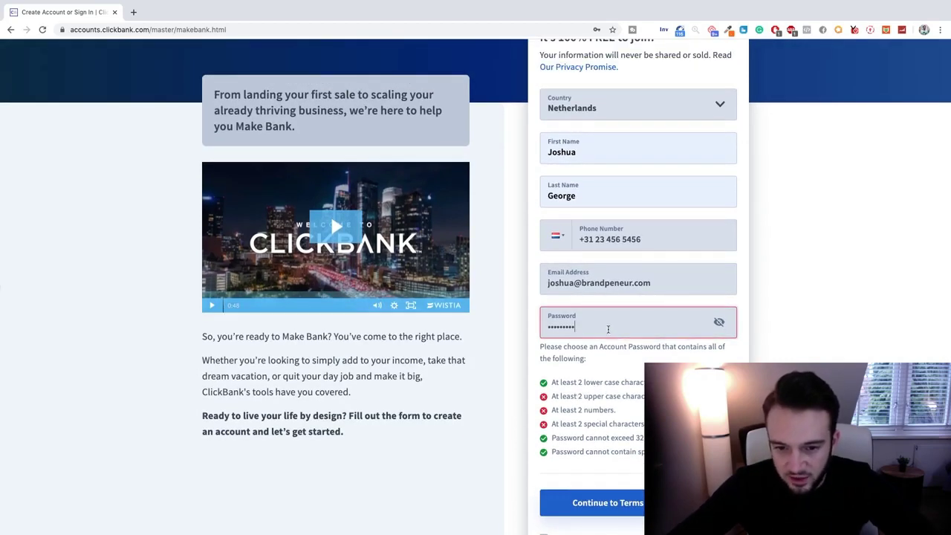
{"action": "left_click_drag", "start_coordinate": [607, 329], "coordinate": [530, 325]}
{"action": "type", "text": "•••••••••"}
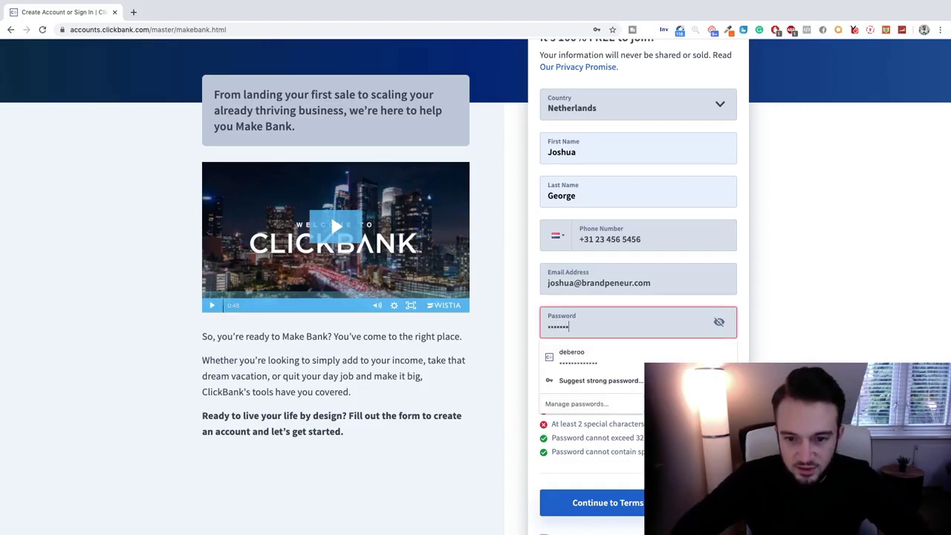
{"action": "key", "text": "ctrl+a"}
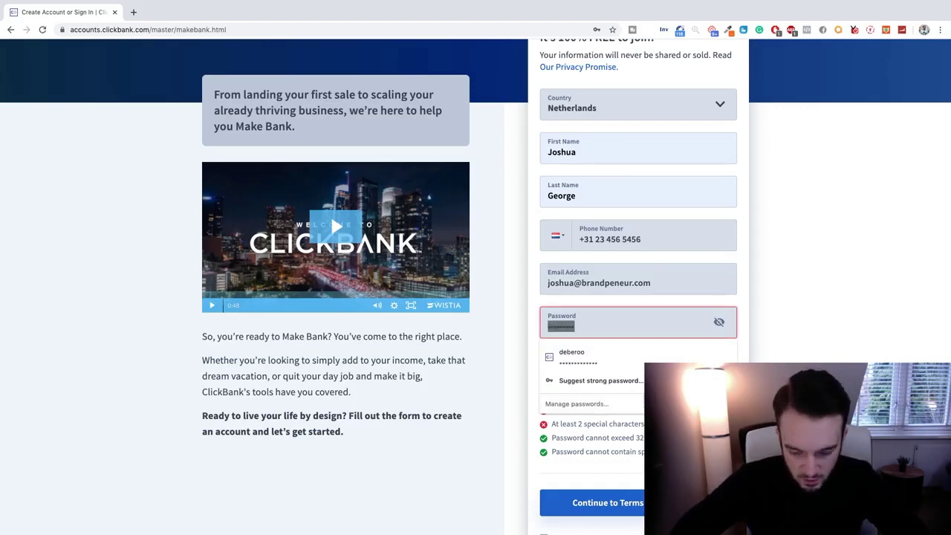
{"action": "type", "text": "•••••"}
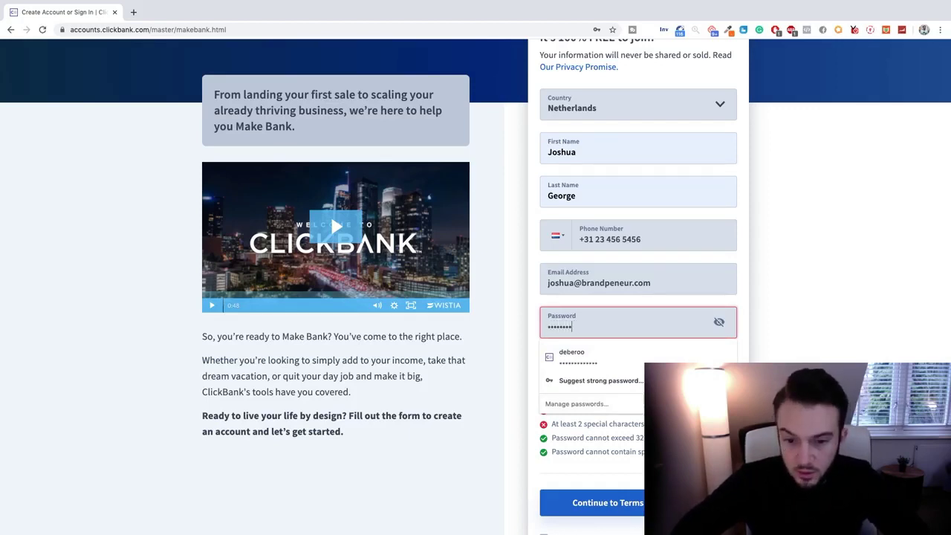
{"action": "type", "text": "••••"}
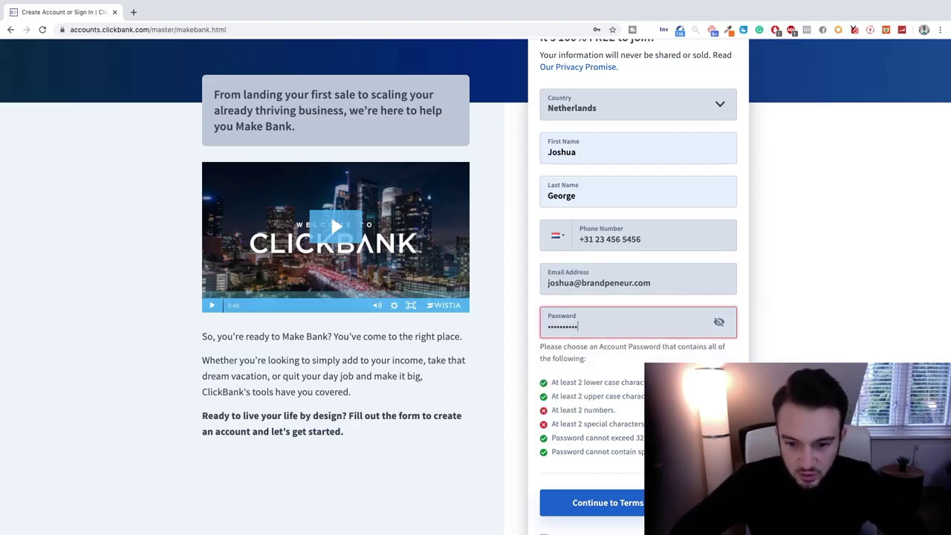
{"action": "type", "text": "••"}
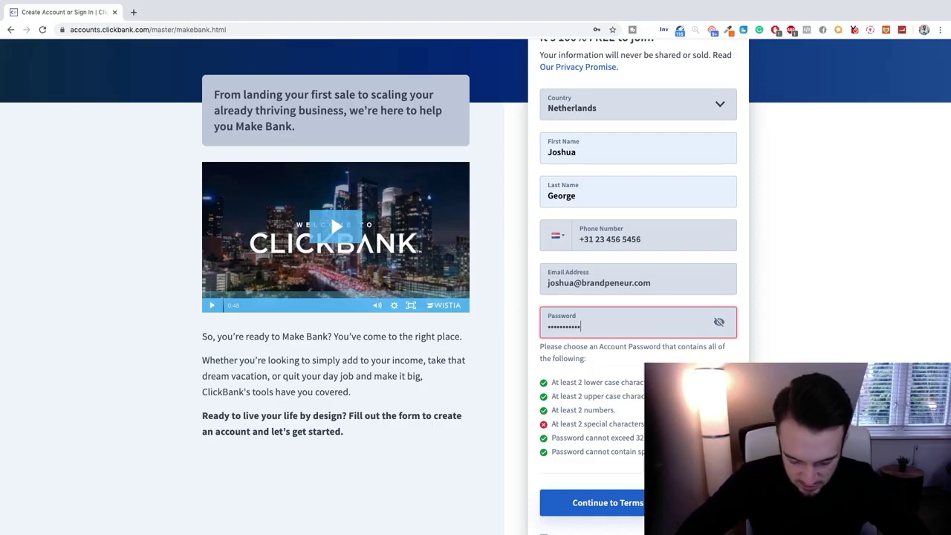
{"action": "type", "text": "••"}
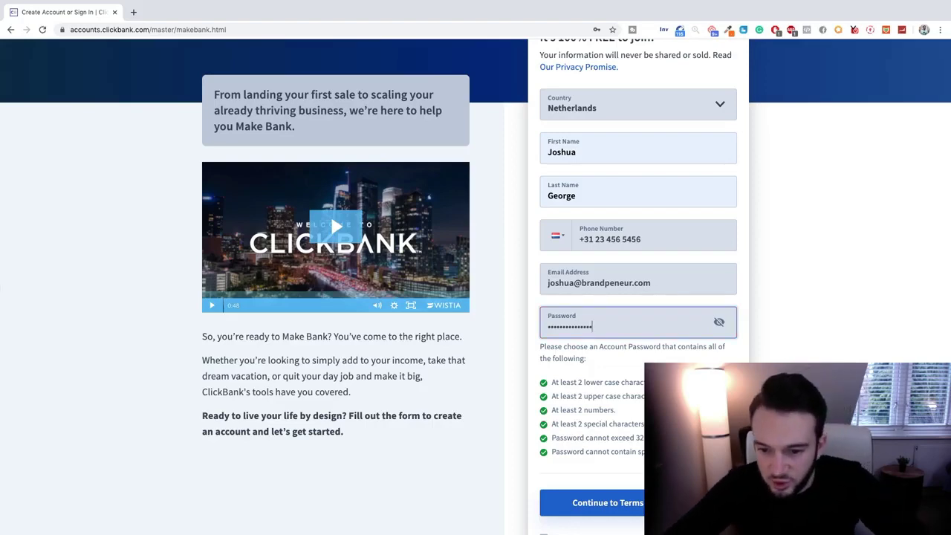
{"action": "key", "text": "Tab"}
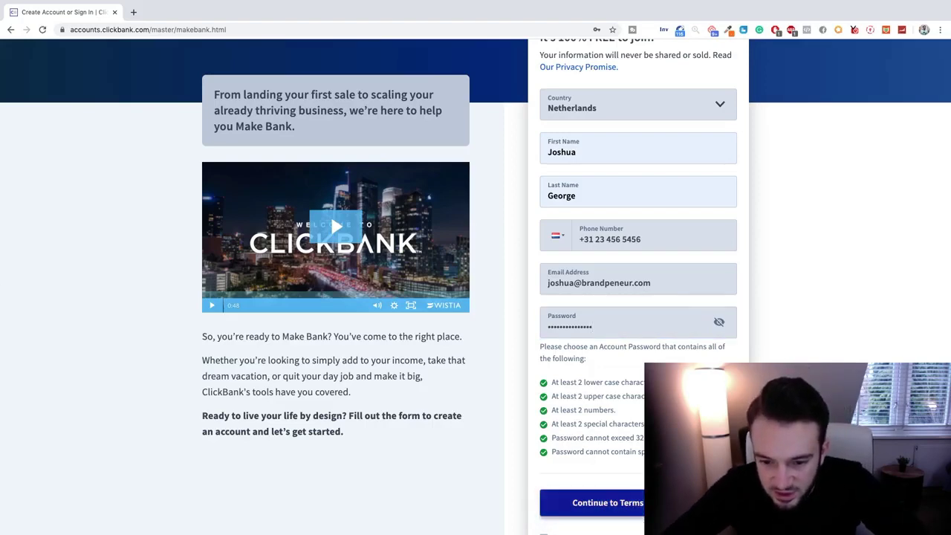
Review the Client Contract, accept the terms and conditions, and join ClickBank.
{"action": "left_click", "coordinate": [561, 510]}
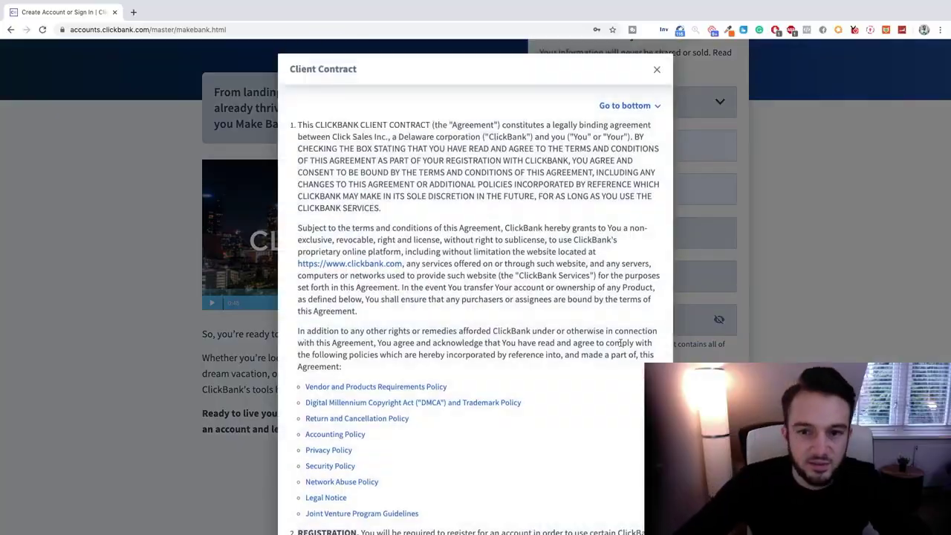
{"action": "scroll", "coordinate": [530, 177], "scroll_direction": "down", "scroll_amount": 20}
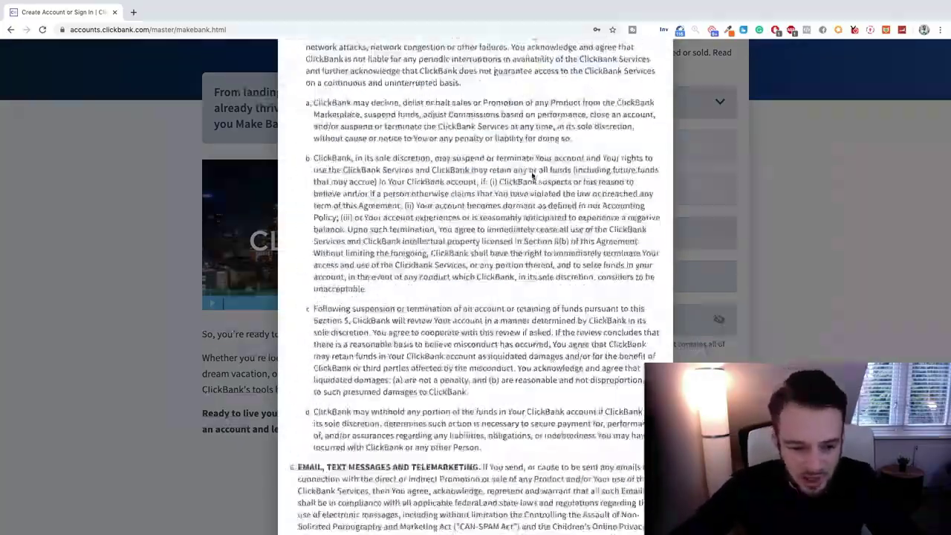
{"action": "scroll", "coordinate": [532, 170], "scroll_direction": "down", "scroll_amount": 20}
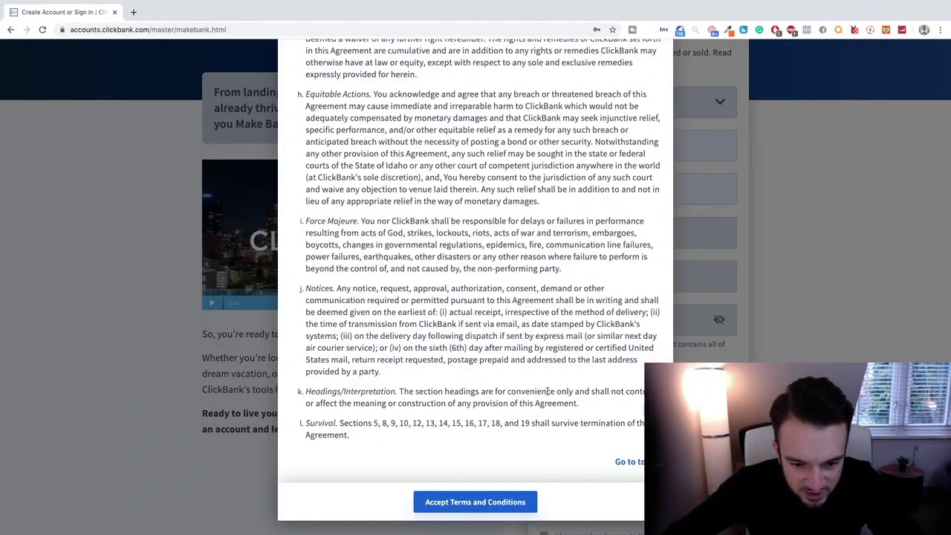
{"action": "left_click", "coordinate": [497, 502]}
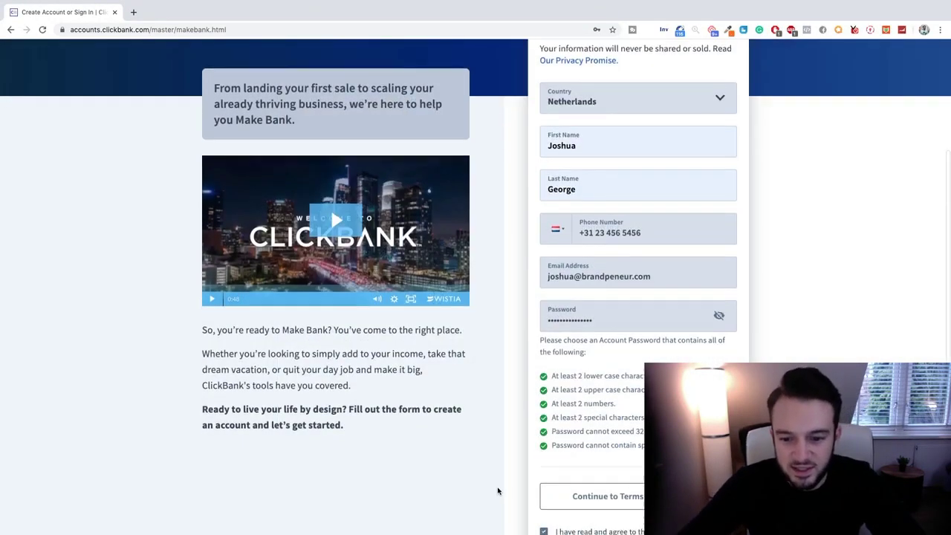
{"action": "scroll", "coordinate": [499, 494], "scroll_direction": "down", "scroll_amount": 3}
{"action": "left_click", "coordinate": [587, 419]}
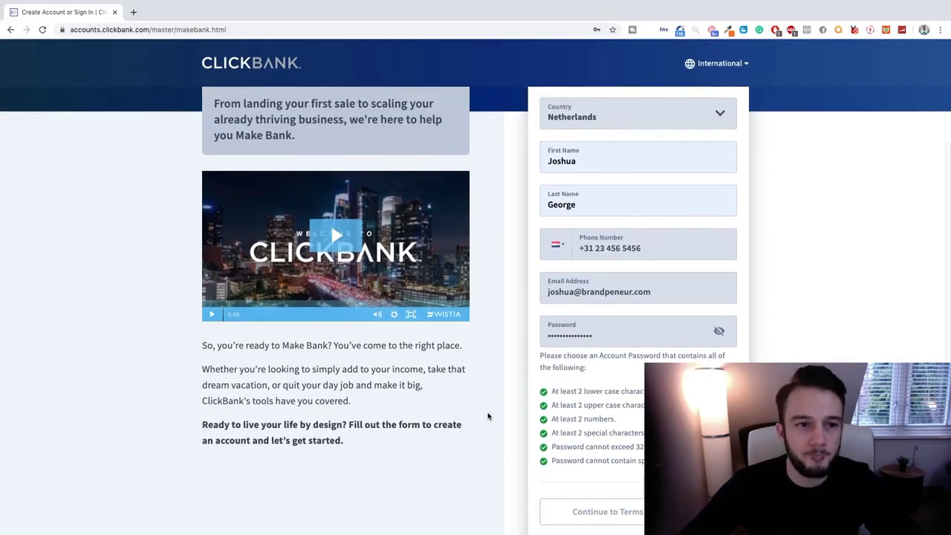
{"action": "scroll", "coordinate": [488, 416], "scroll_direction": "down", "scroll_amount": 5}
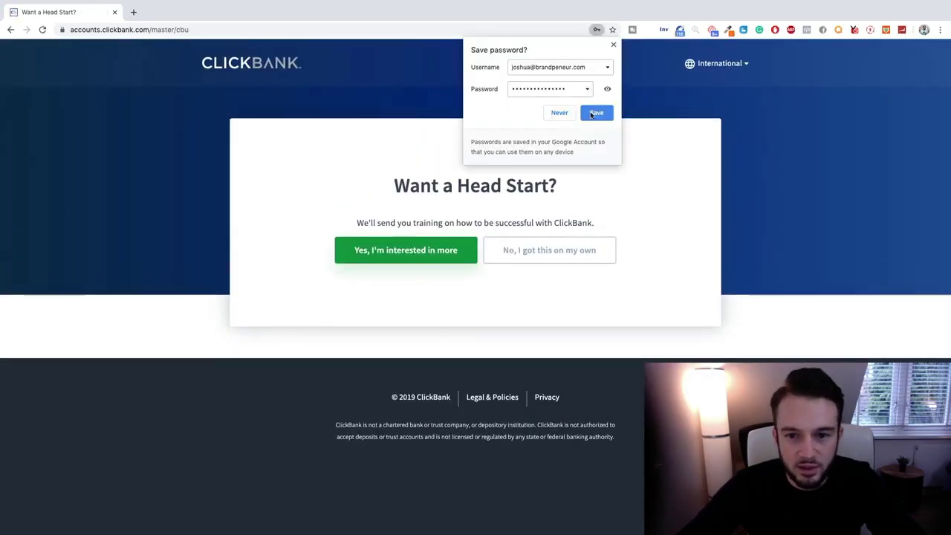
Save the login in Chrome and decline the 'Want a Head Start?' training offer.
{"action": "left_click", "coordinate": [591, 114]}
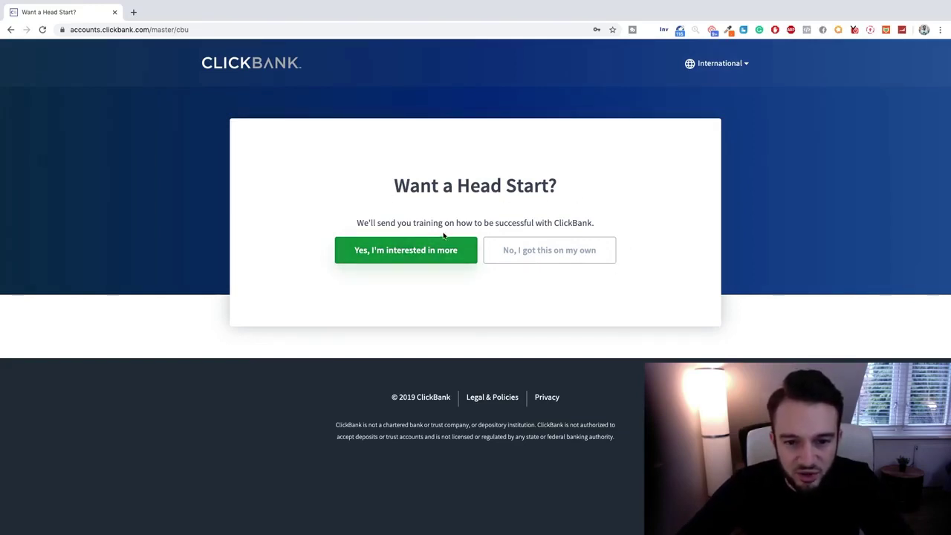
{"action": "left_click", "coordinate": [546, 251]}
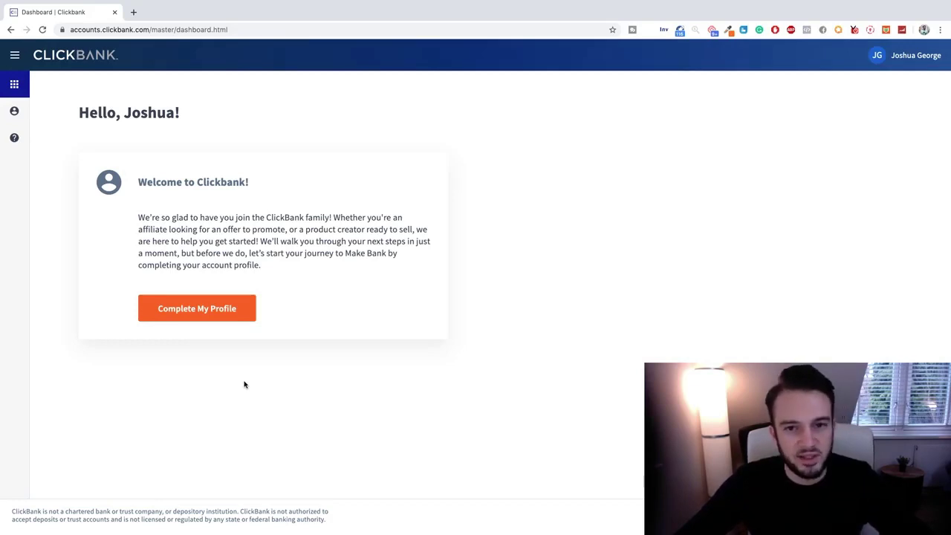
Open the profile completion page and enter a recovery e-mail address.
{"action": "left_click", "coordinate": [206, 312]}
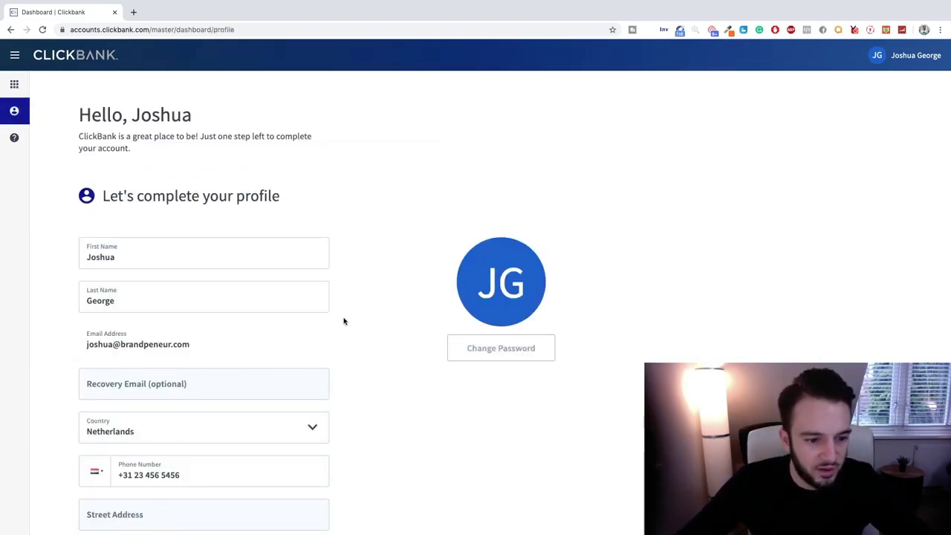
{"action": "scroll", "coordinate": [349, 317], "scroll_direction": "down", "scroll_amount": 2}
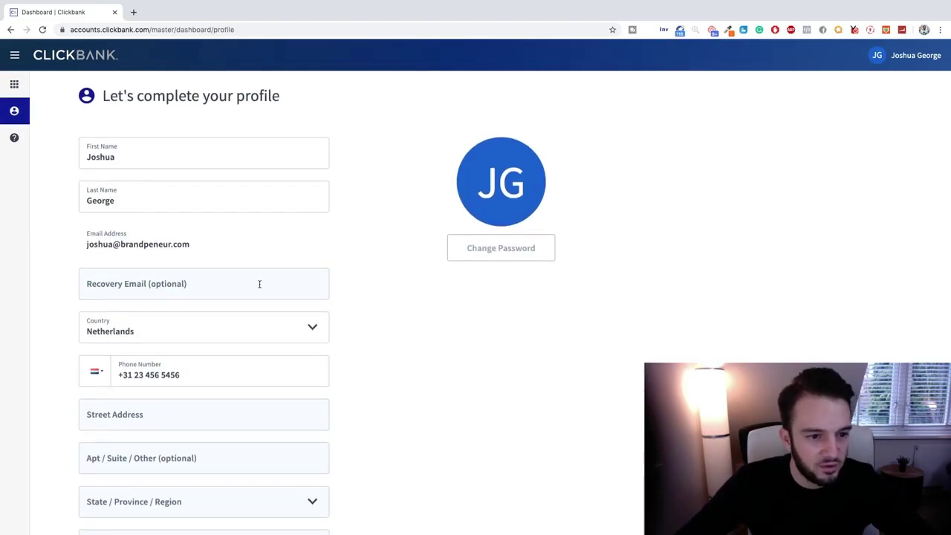
{"action": "left_click", "coordinate": [250, 285]}
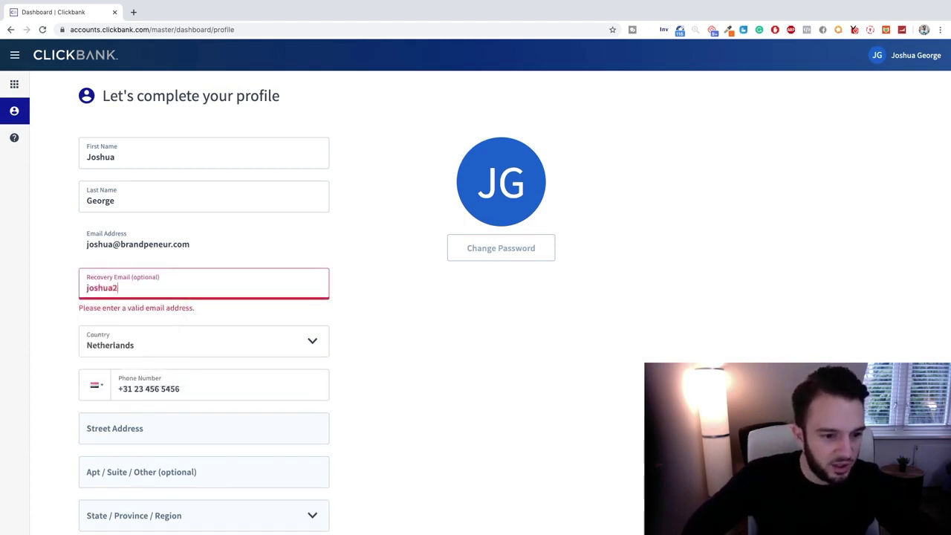
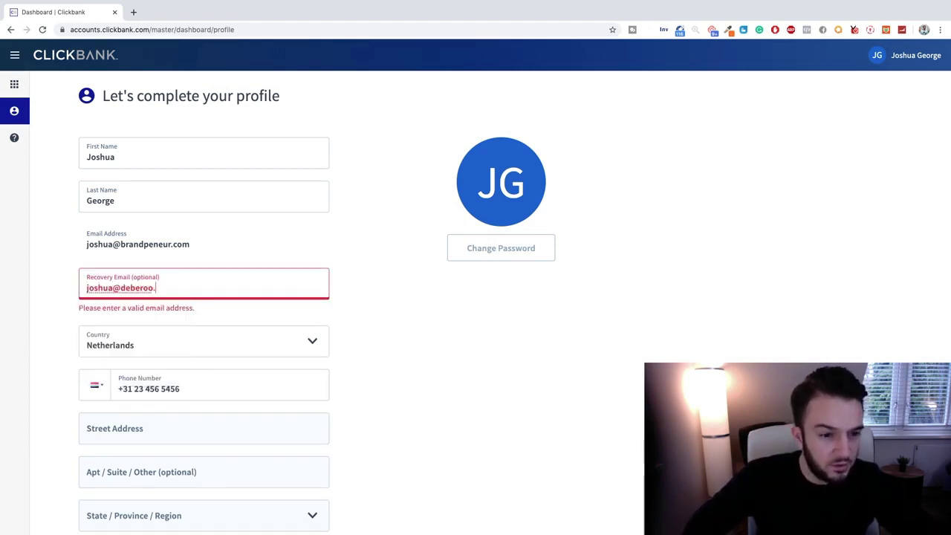
{"action": "left_click", "coordinate": [518, 338]}
{"action": "scroll", "coordinate": [502, 358], "scroll_direction": "down", "scroll_amount": 3}
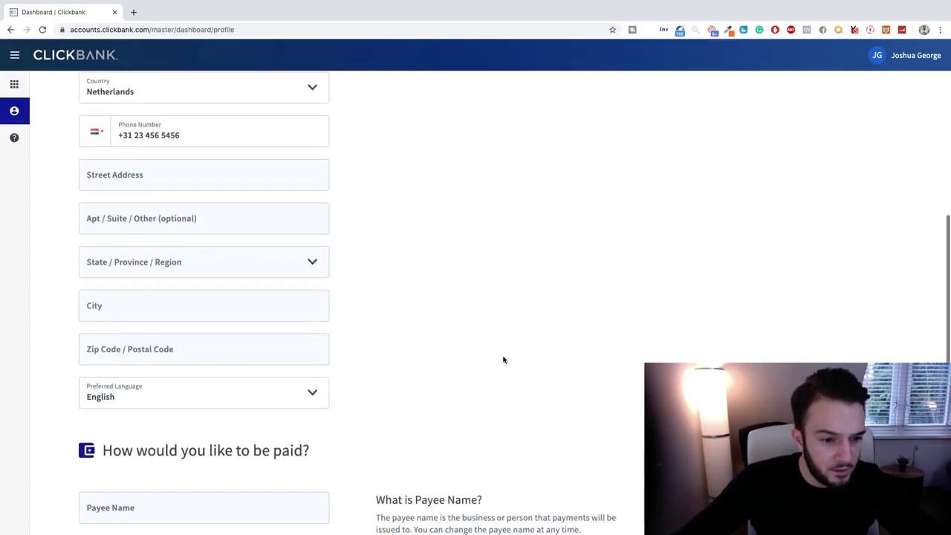
{"action": "scroll", "coordinate": [502, 358], "scroll_direction": "up", "scroll_amount": 1}
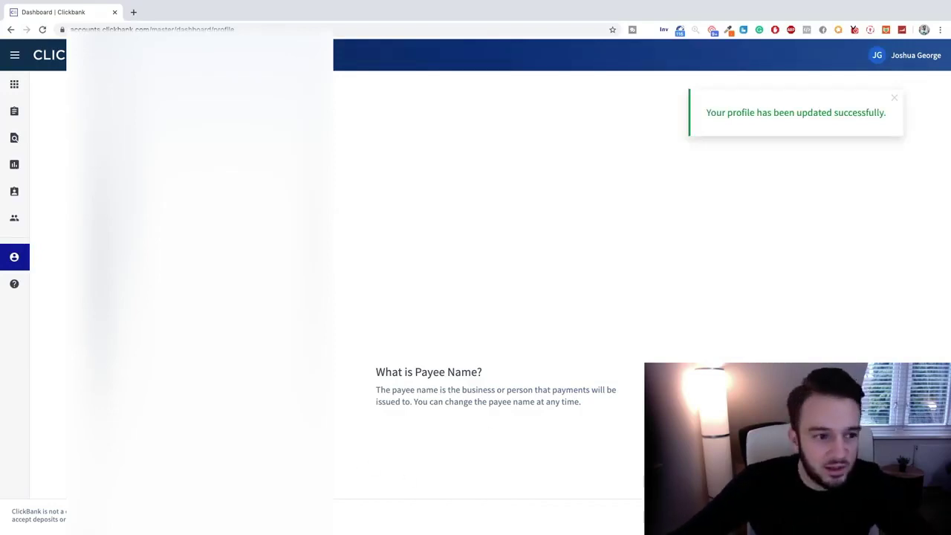
Expand the sidebar navigation and go to the Dashboard.
{"action": "scroll", "coordinate": [490, 259], "scroll_direction": "up", "scroll_amount": 3}
{"action": "scroll", "coordinate": [490, 260], "scroll_direction": "down", "scroll_amount": 3}
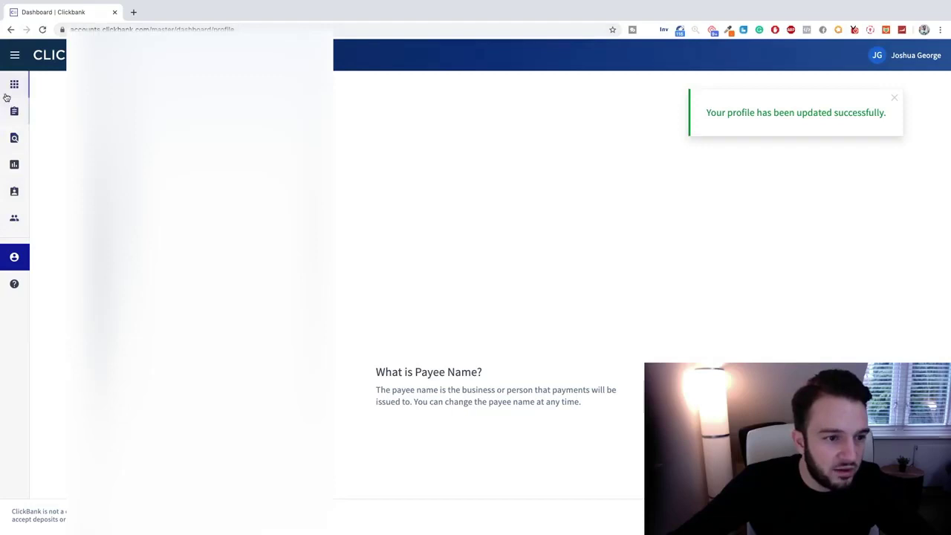
{"action": "left_click", "coordinate": [17, 58]}
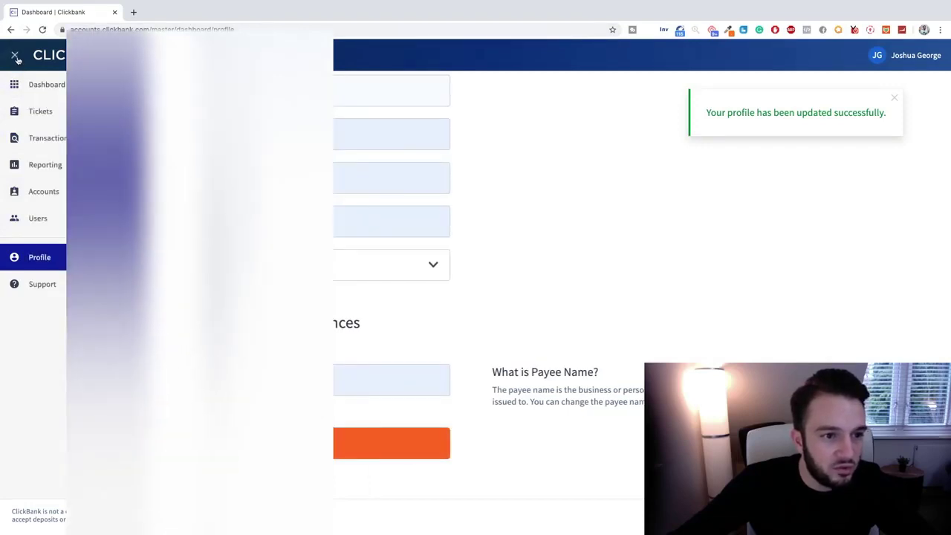
{"action": "left_click", "coordinate": [42, 87]}
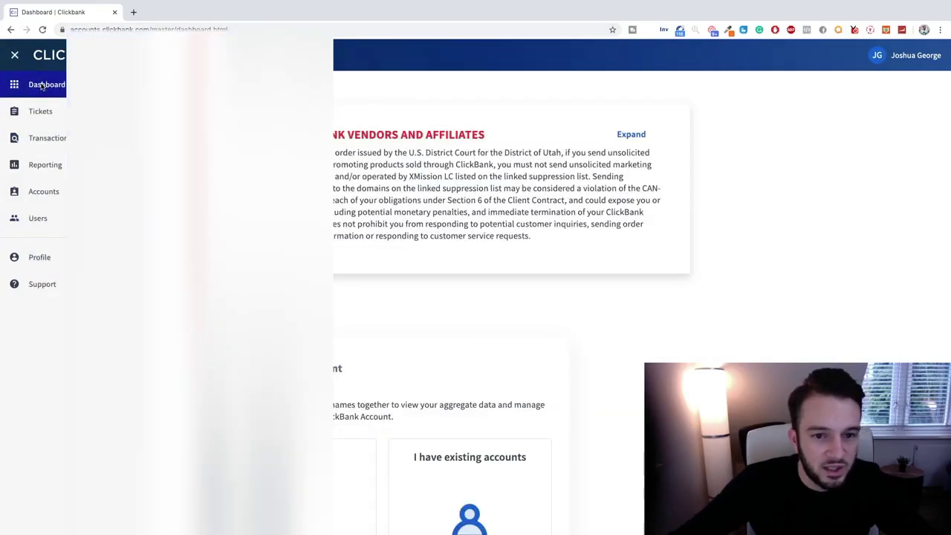
{"action": "scroll", "coordinate": [223, 207], "scroll_direction": "down", "scroll_amount": 3}
{"action": "scroll", "coordinate": [231, 211], "scroll_direction": "up", "scroll_amount": 5}
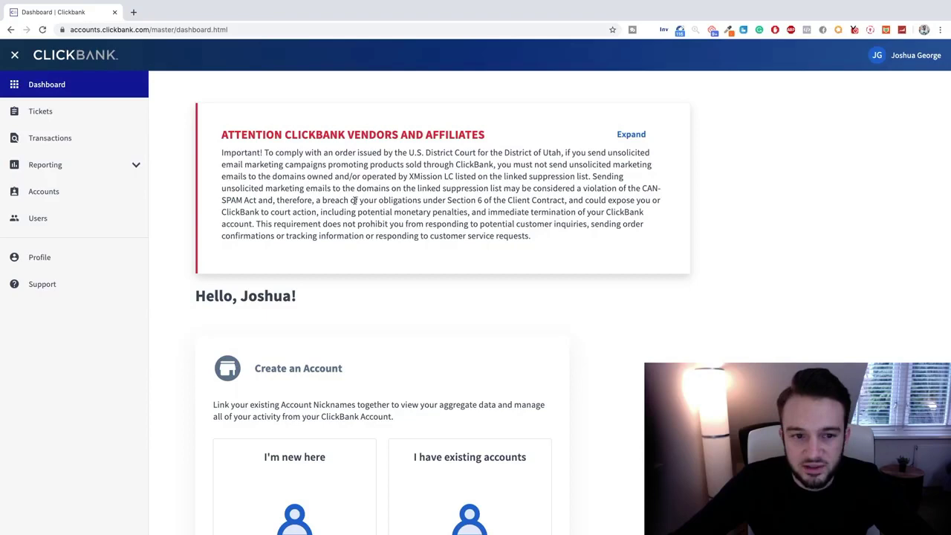
{"action": "scroll", "coordinate": [484, 270], "scroll_direction": "down", "scroll_amount": 4}
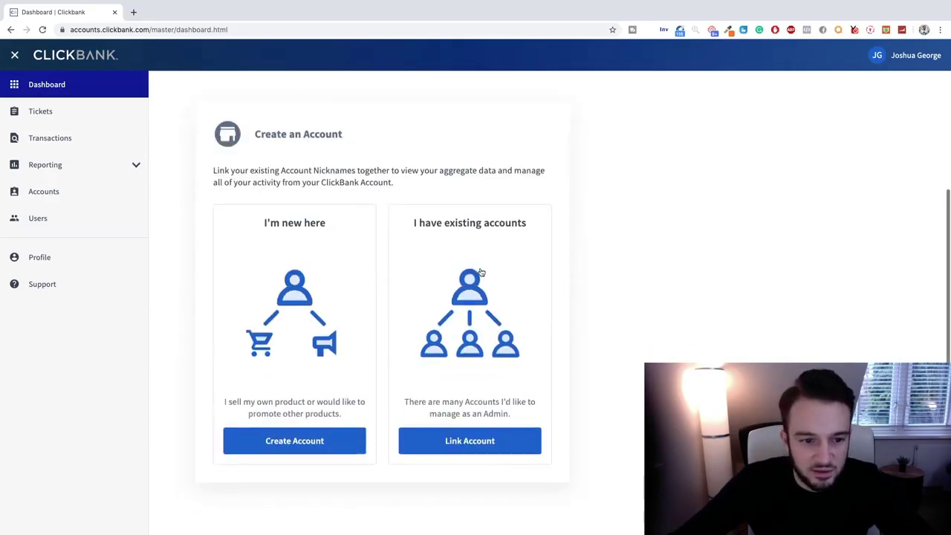
{"action": "scroll", "coordinate": [482, 269], "scroll_direction": "up", "scroll_amount": 1}
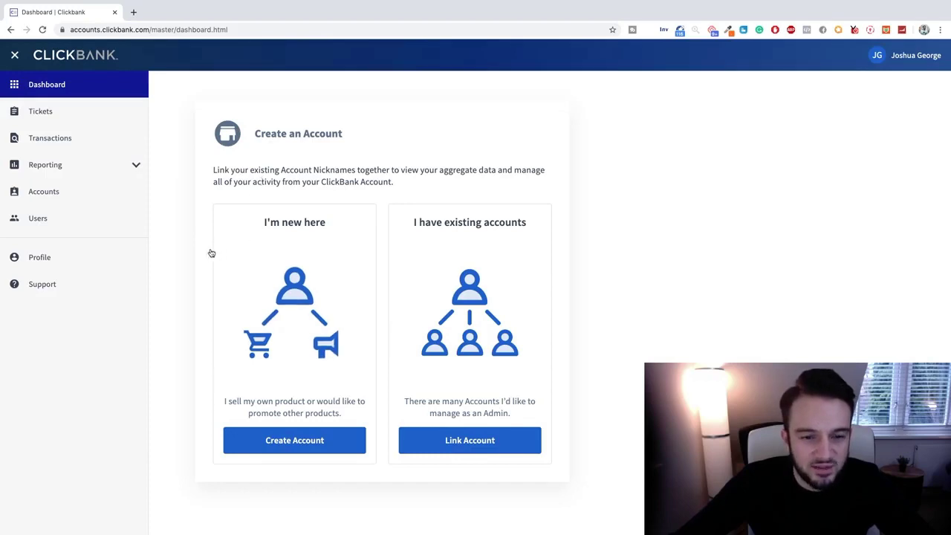
{"action": "scroll", "coordinate": [465, 382], "scroll_direction": "down", "scroll_amount": 1}
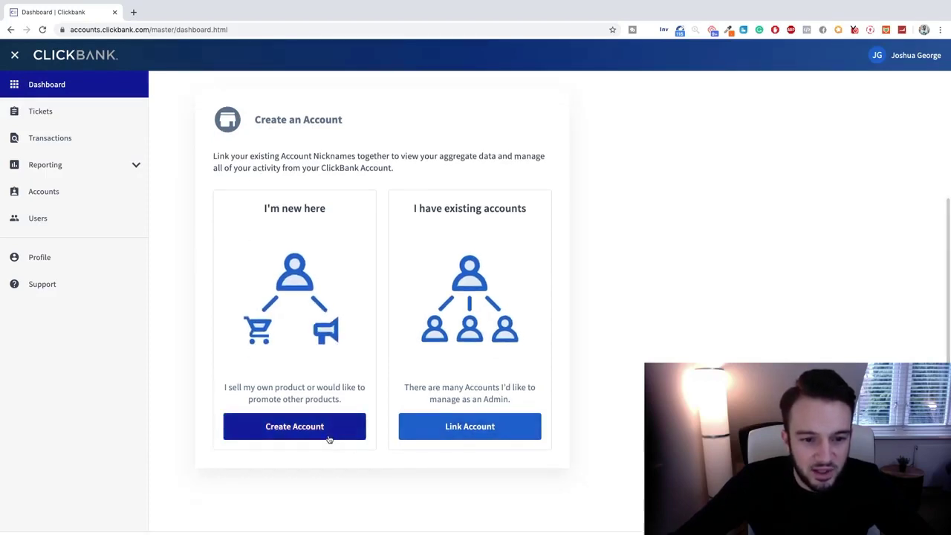
{"action": "scroll", "coordinate": [323, 341], "scroll_direction": "up", "scroll_amount": 4}
{"action": "scroll", "coordinate": [323, 342], "scroll_direction": "up", "scroll_amount": 3}
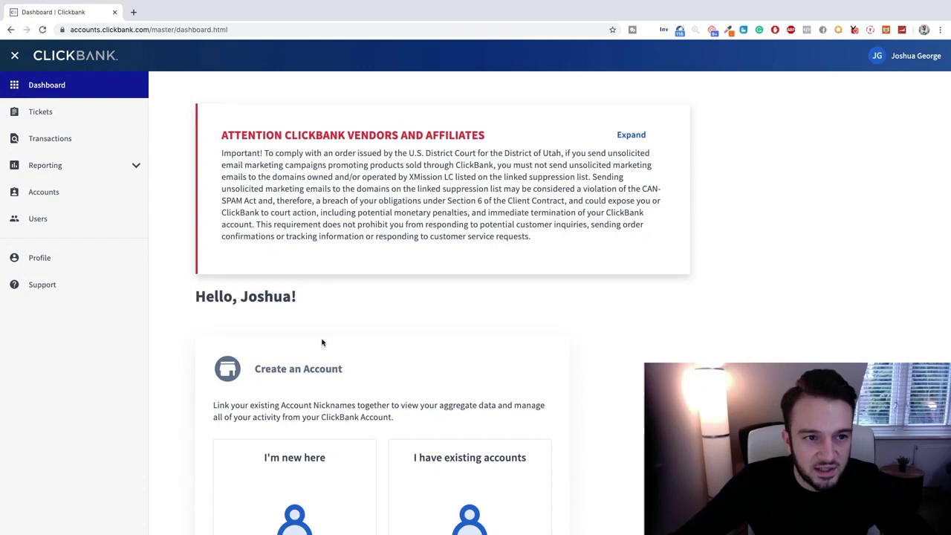
{"action": "scroll", "coordinate": [322, 342], "scroll_direction": "down", "scroll_amount": 5}
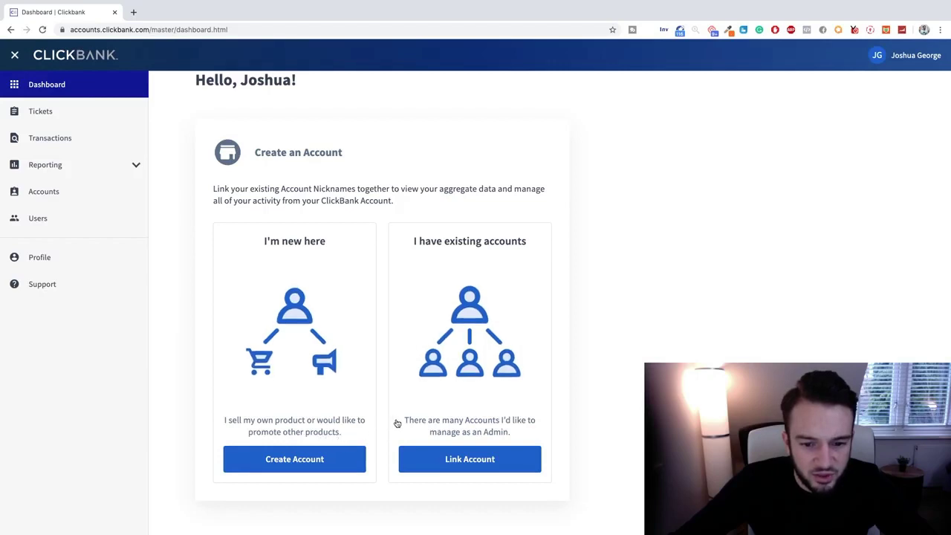
{"action": "scroll", "coordinate": [322, 295], "scroll_direction": "up", "scroll_amount": 1}
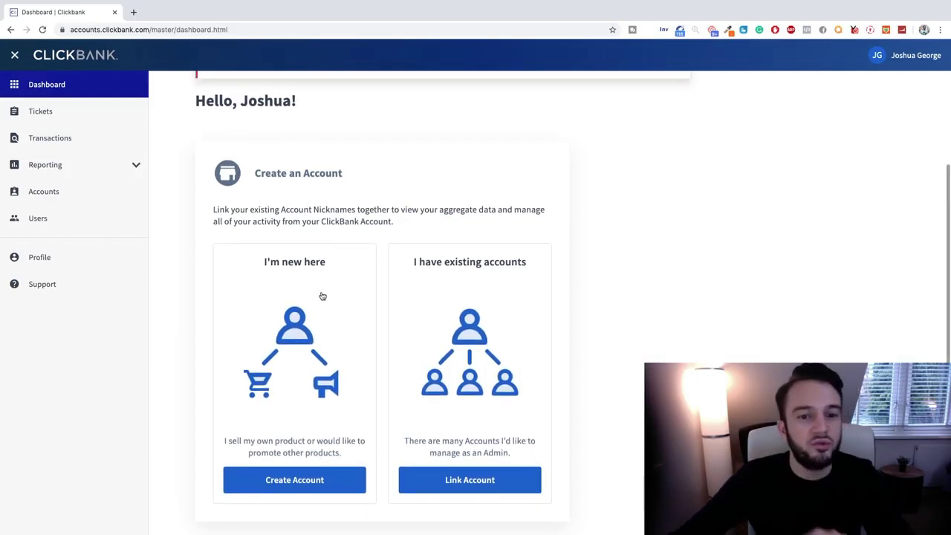
{"action": "scroll", "coordinate": [322, 295], "scroll_direction": "down", "scroll_amount": 1}
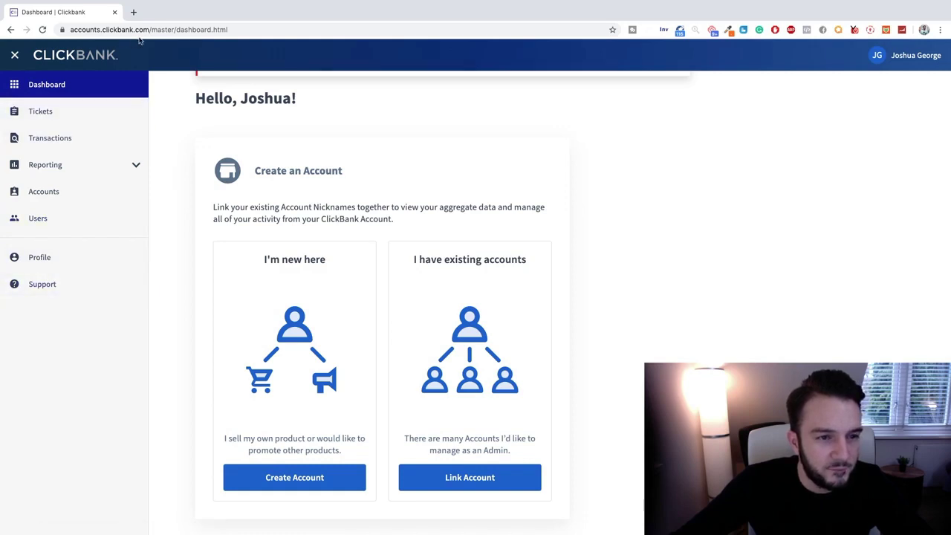
Load clickbank.com in a new tab and go to its LOGIN page.
{"action": "left_click", "coordinate": [133, 13]}
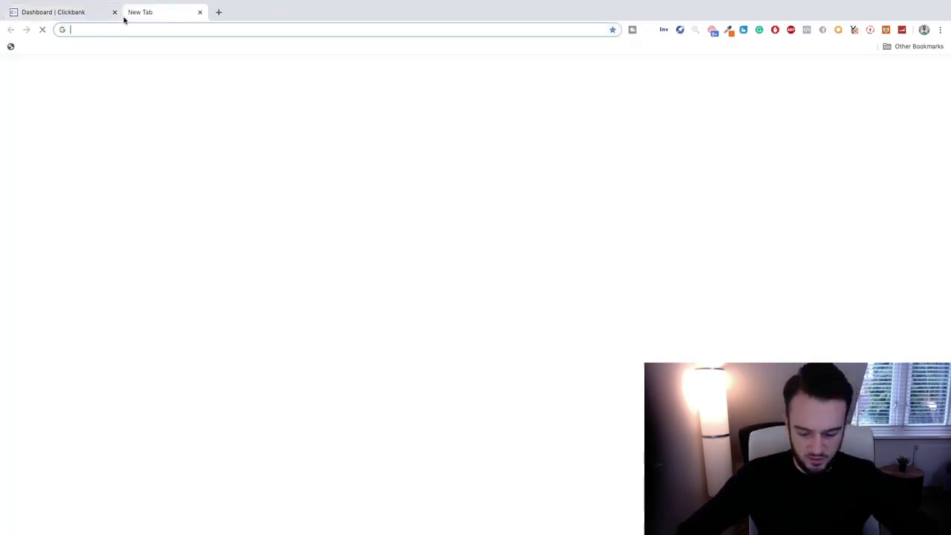
{"action": "type", "text": "clickbank.com"}
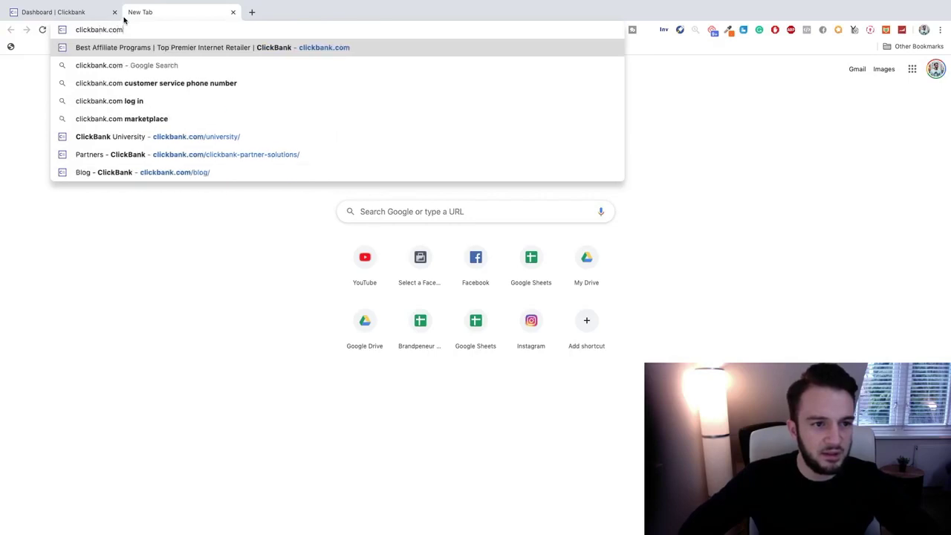
{"action": "key", "text": "Return"}
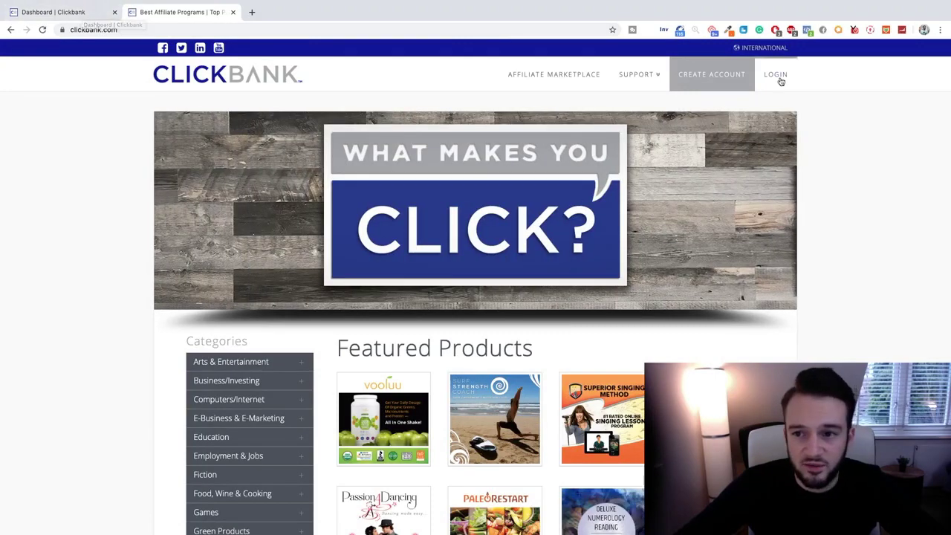
{"action": "left_click", "coordinate": [74, 12]}
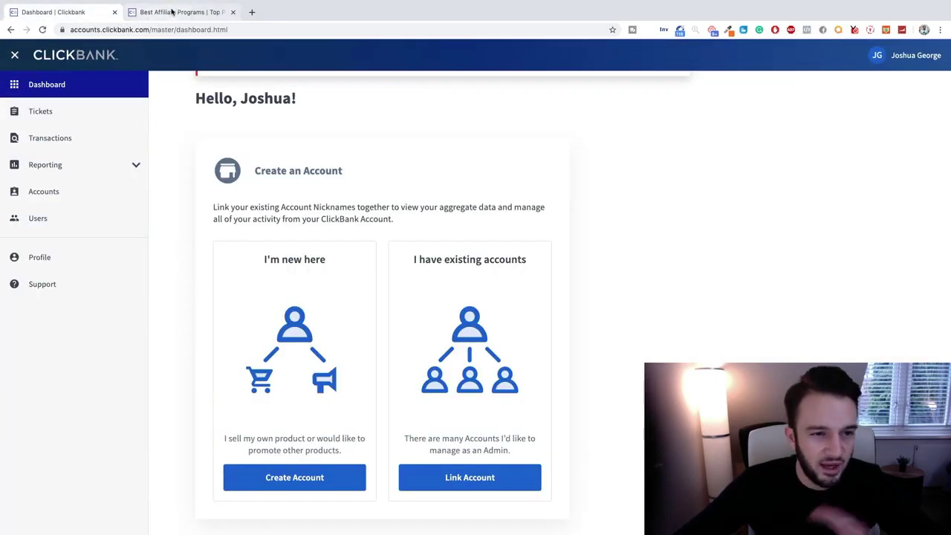
{"action": "left_click", "coordinate": [173, 11]}
{"action": "left_click", "coordinate": [777, 77]}
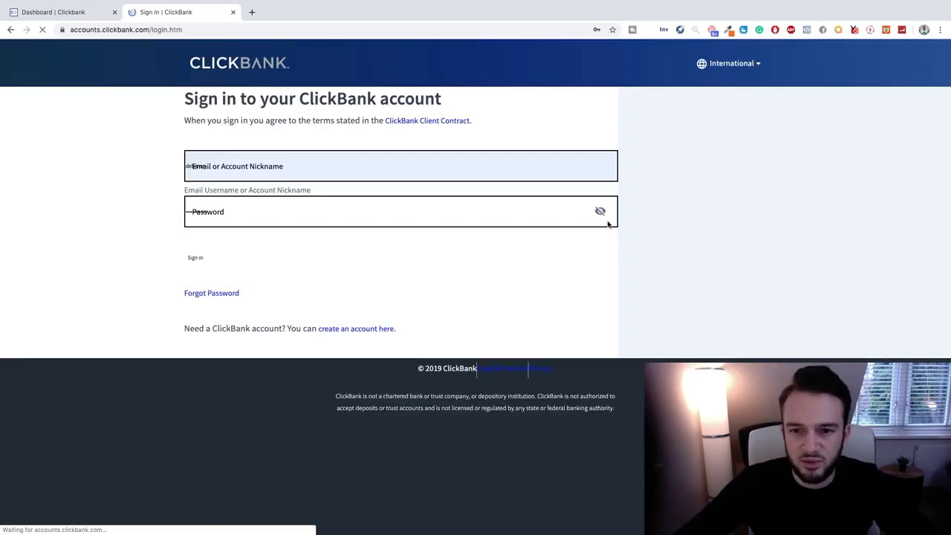
Sign in with the account's e-mail address and password.
{"action": "left_click", "coordinate": [337, 260]}
{"action": "double_click", "coordinate": [337, 261]}
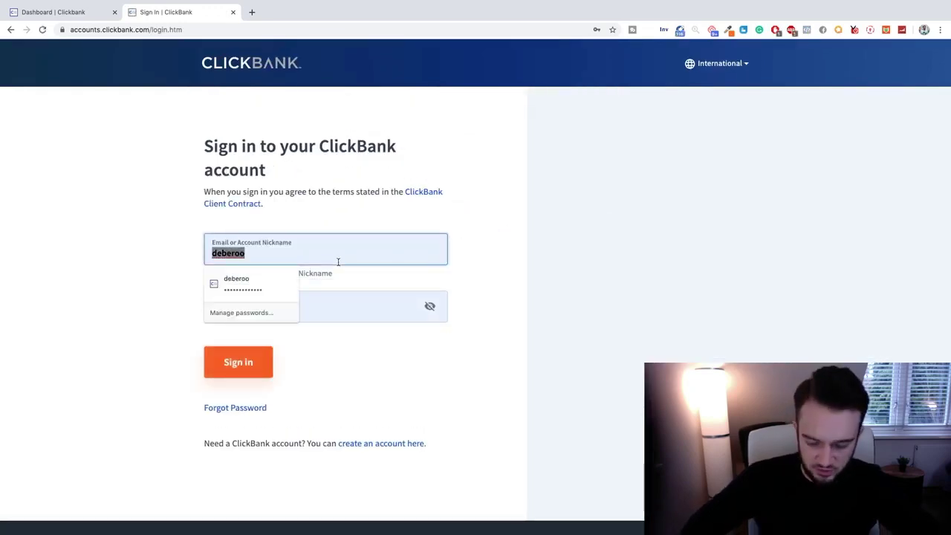
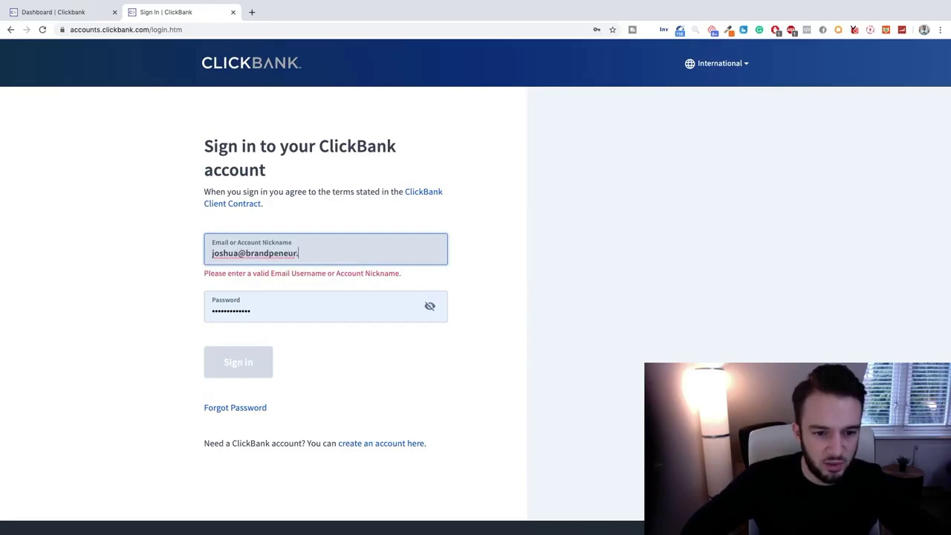
{"action": "key", "text": "Tab"}
{"action": "type", "text": "•••••••"}
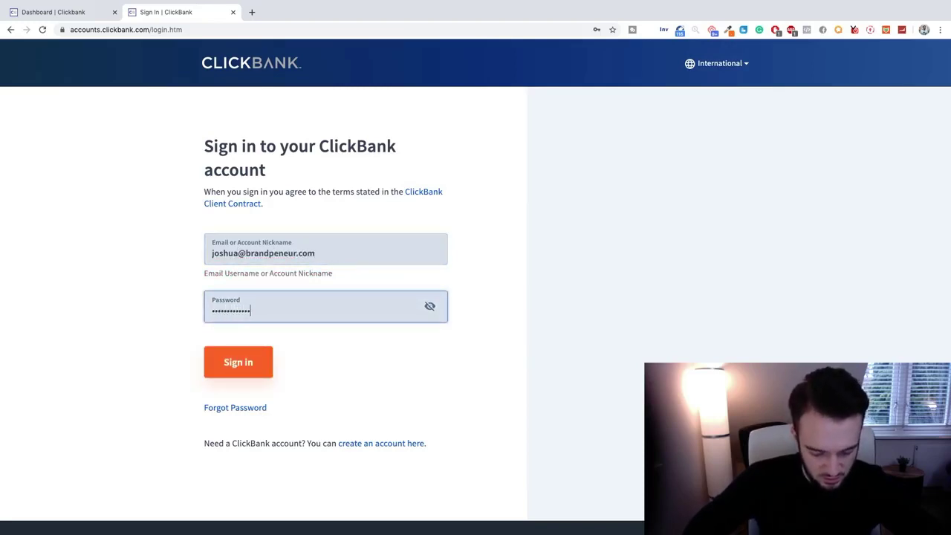
{"action": "key", "text": "ctrl+a"}
{"action": "type", "text": "•"}
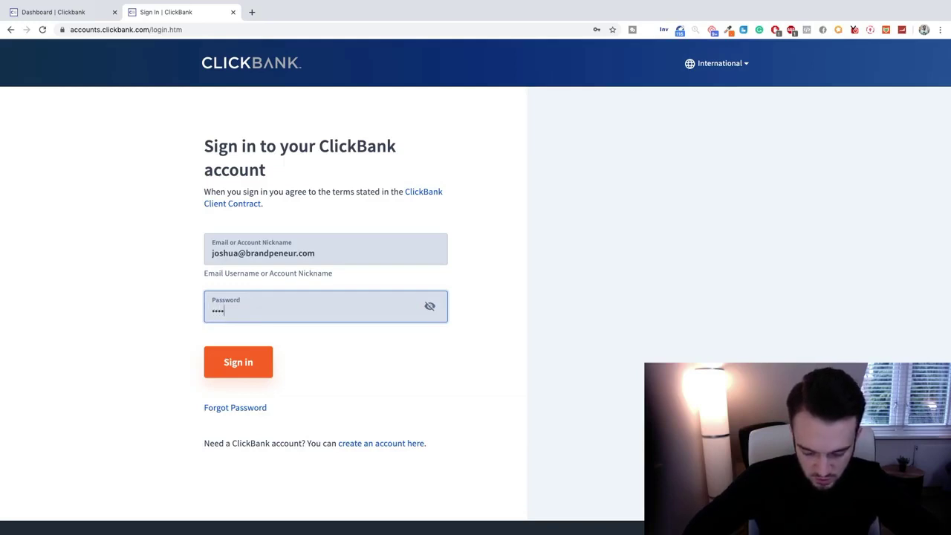
{"action": "type", "text": "••••••••••••••"}
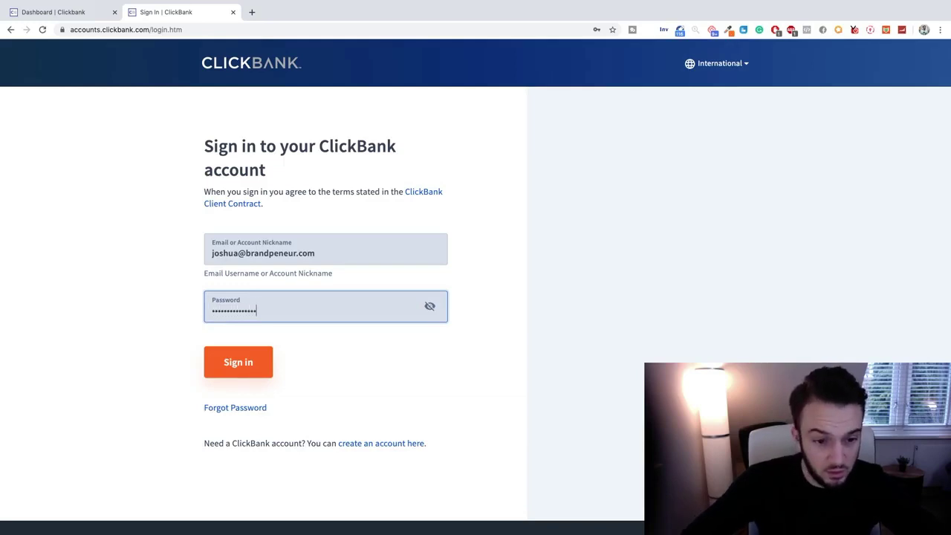
{"action": "left_click", "coordinate": [246, 364]}
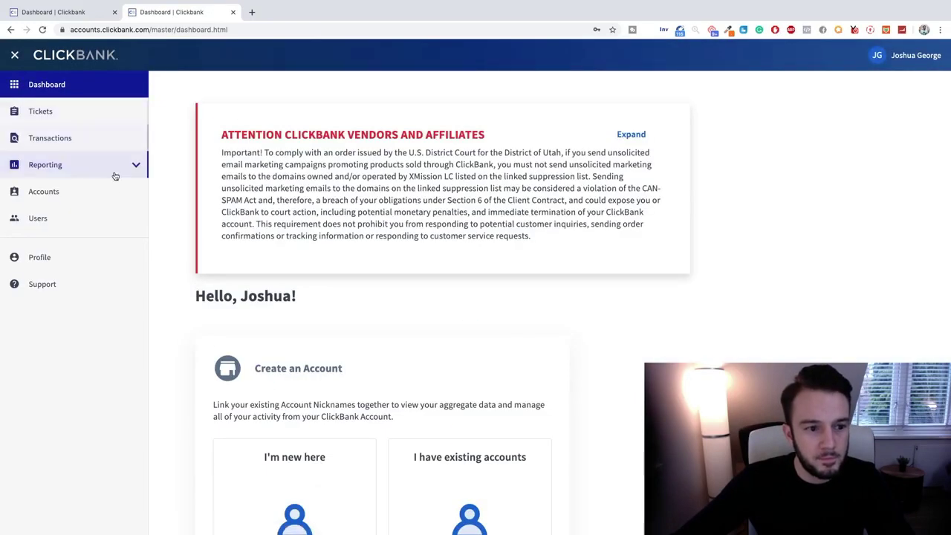
Start a new account nickname with account type Affiliate (Promote products).
{"action": "left_click", "coordinate": [54, 192]}
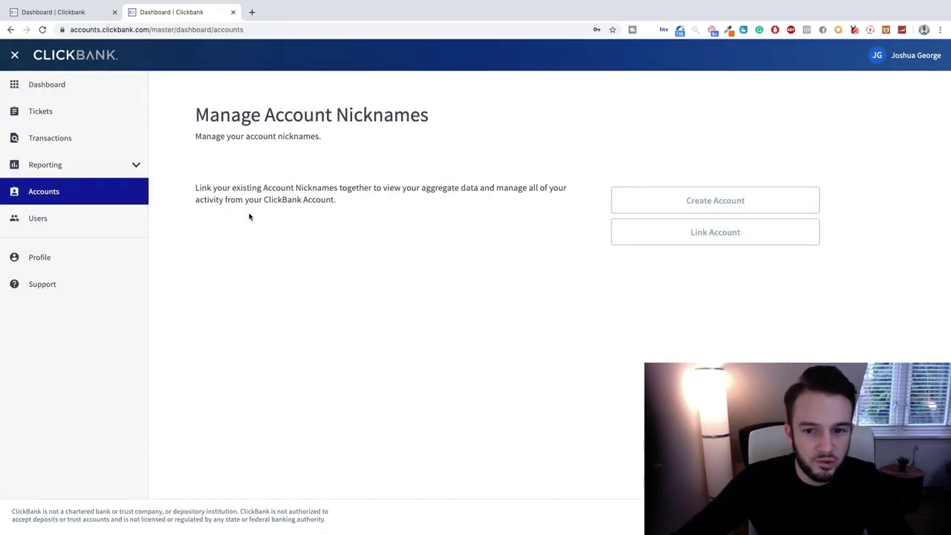
{"action": "left_click", "coordinate": [717, 202]}
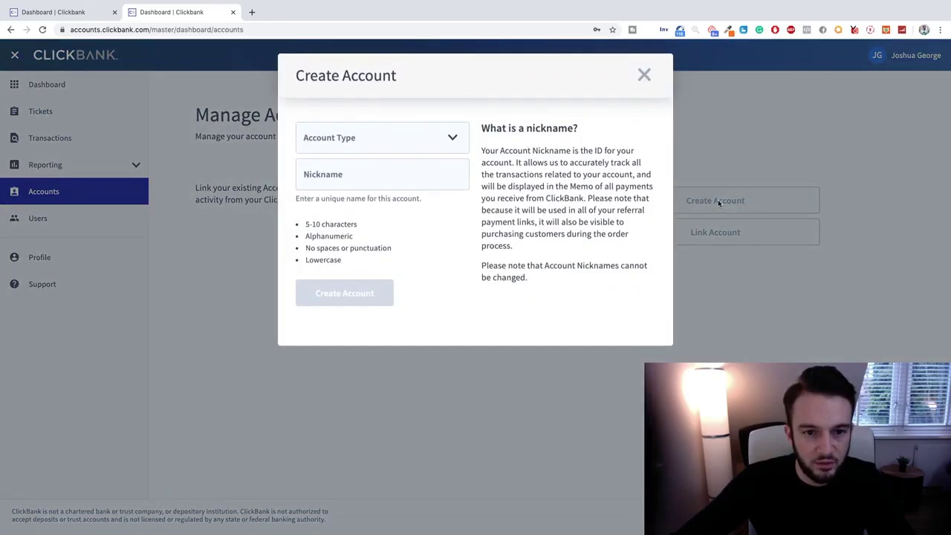
{"action": "left_click", "coordinate": [444, 138]}
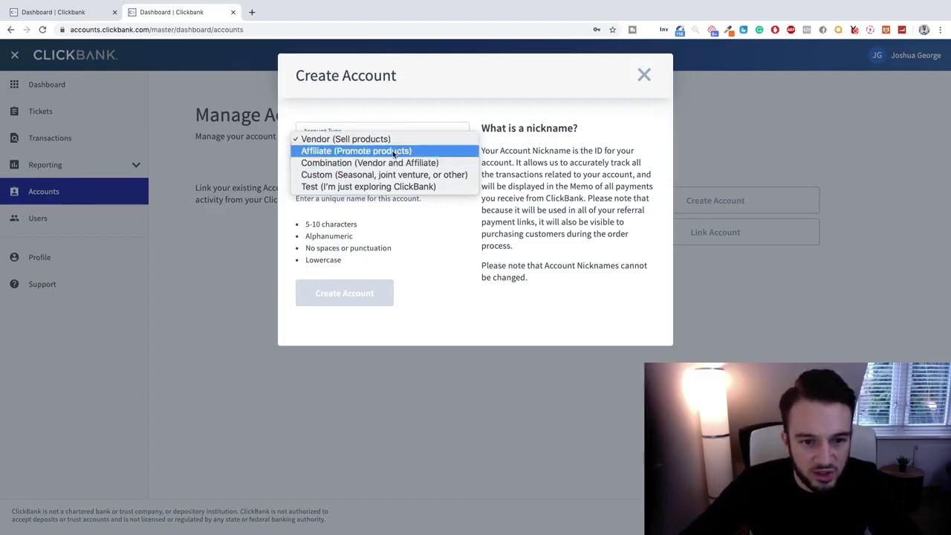
{"action": "left_click", "coordinate": [395, 152]}
{"action": "left_click", "coordinate": [410, 172]}
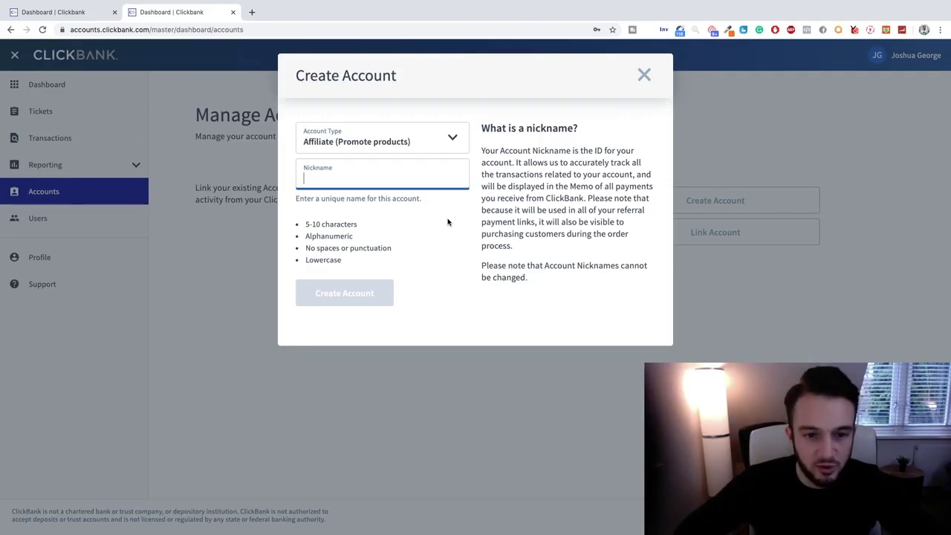
Try nicknames until one is available, then create the affiliate account with it.
{"action": "type", "text": "shdnial"}
{"action": "key", "text": "BackSpace"}
{"action": "key", "text": "BackSpace"}
{"action": "key", "text": "BackSpace"}
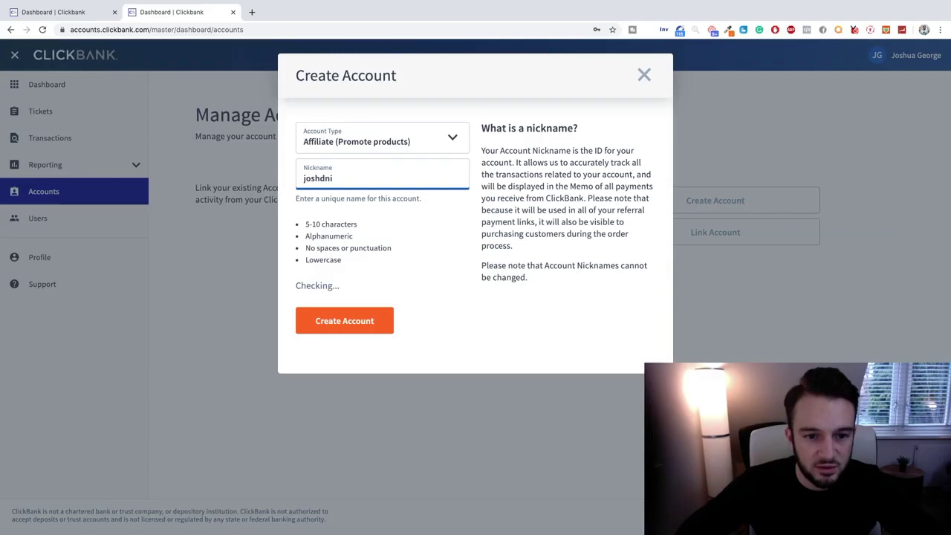
{"action": "type", "text": "ial"}
{"action": "key", "text": "BackSpace"}
{"action": "key", "text": "BackSpace"}
{"action": "key", "text": "BackSpace"}
{"action": "key", "text": "BackSpace"}
{"action": "type", "text": "aniel"}
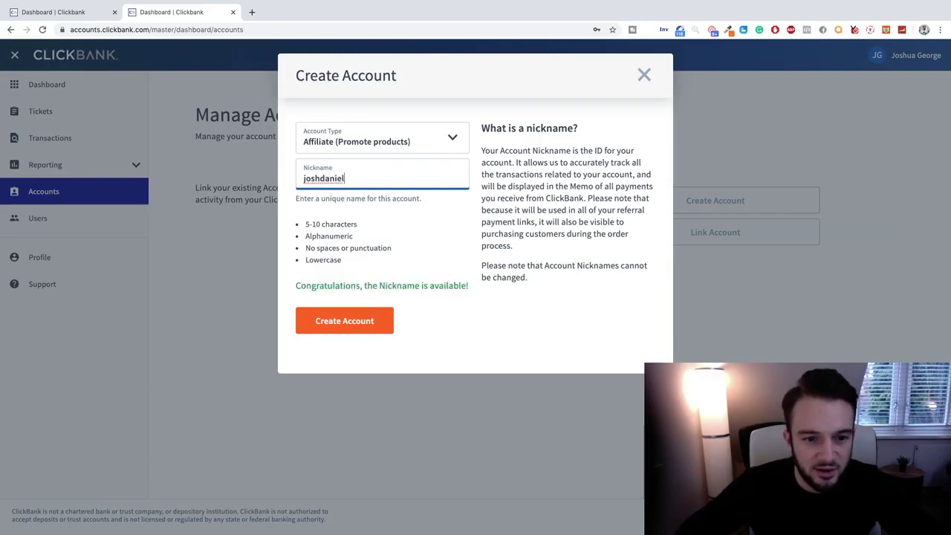
{"action": "key", "text": "super+a"}
{"action": "key", "text": "BackSpace"}
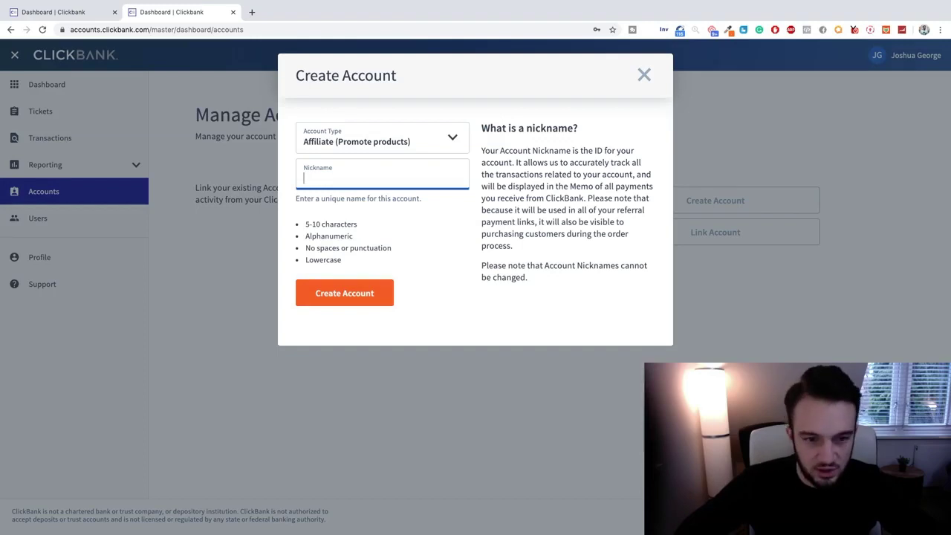
{"action": "type", "text": "joshua"}
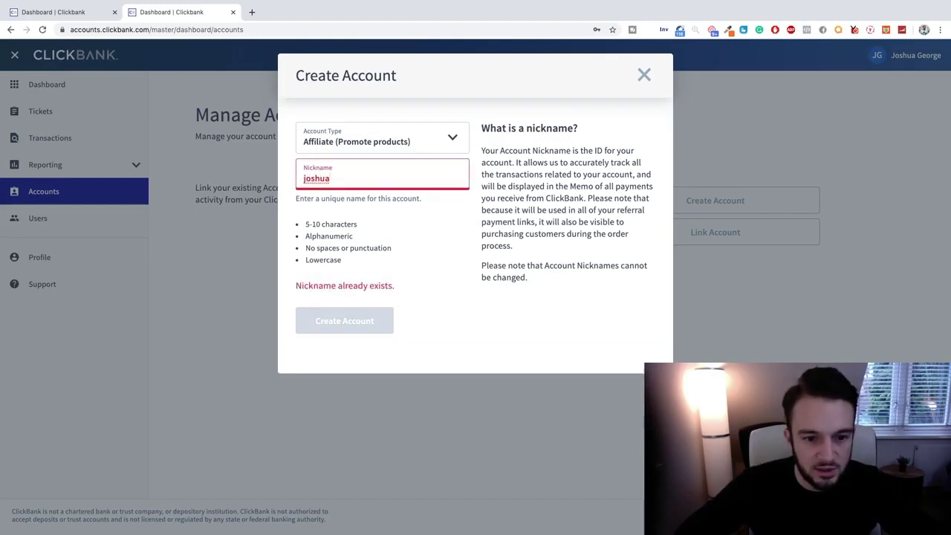
{"action": "key", "text": "super+a"}
{"action": "type", "text": "dani"}
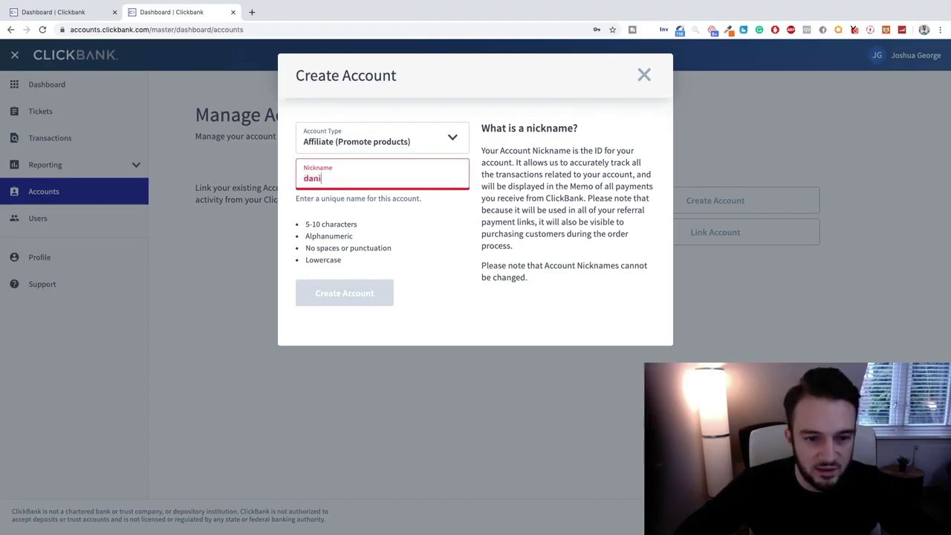
{"action": "type", "text": "eljg"}
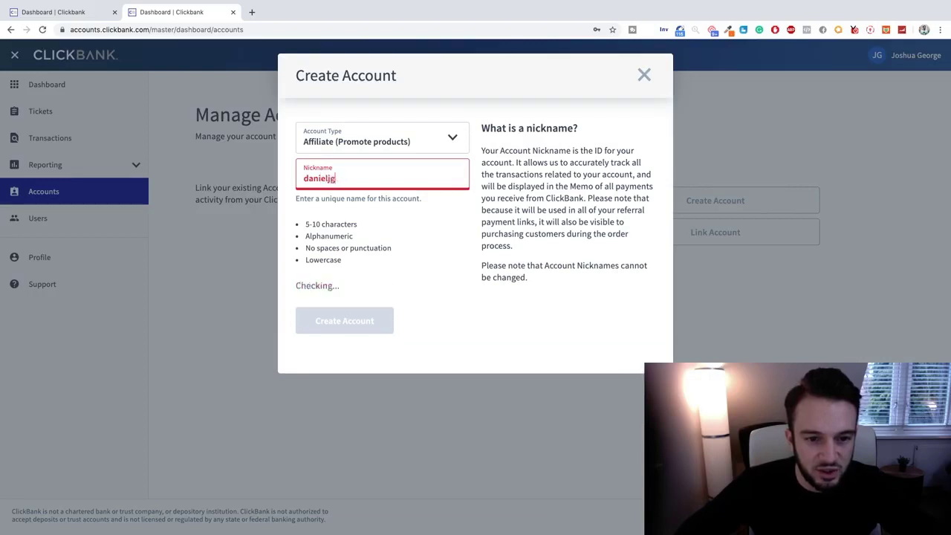
{"action": "key", "text": "super+a"}
{"action": "type", "text": "j"}
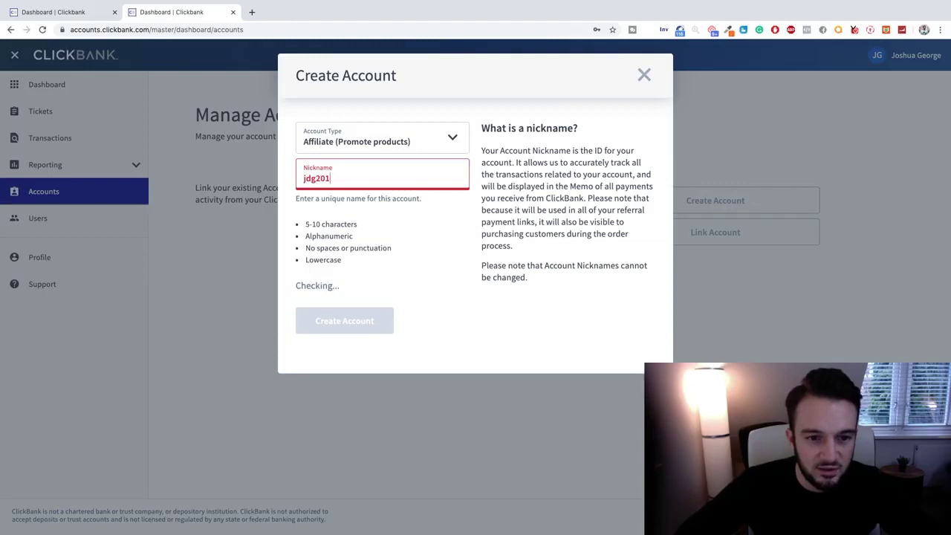
{"action": "type", "text": "9"}
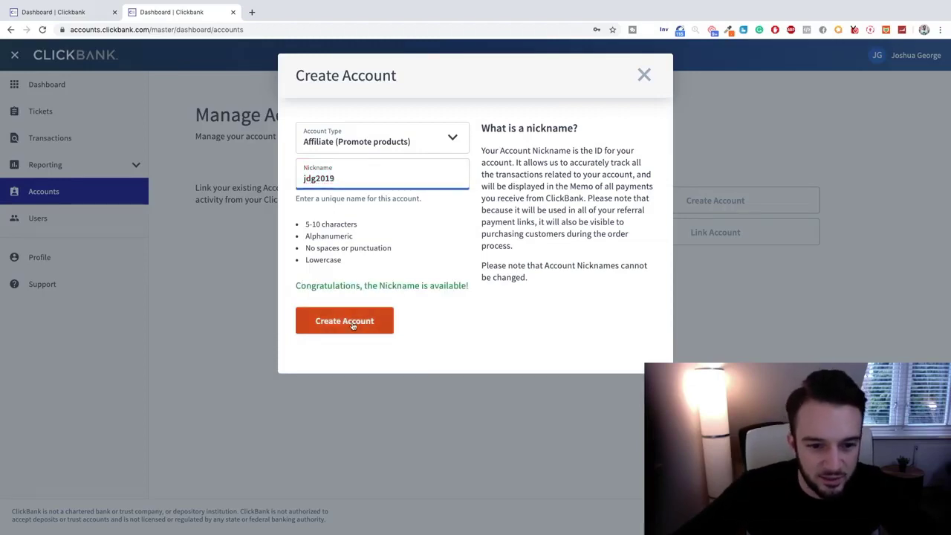
{"action": "left_click", "coordinate": [353, 326]}
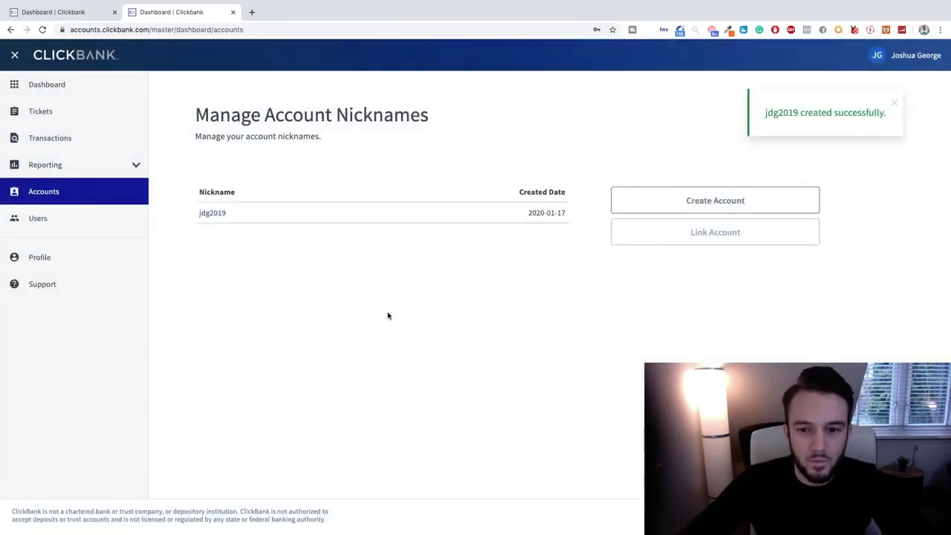
Dismiss the account-created notice, open the new account's dashboard, and go to Marketplace.
{"action": "left_click", "coordinate": [893, 103]}
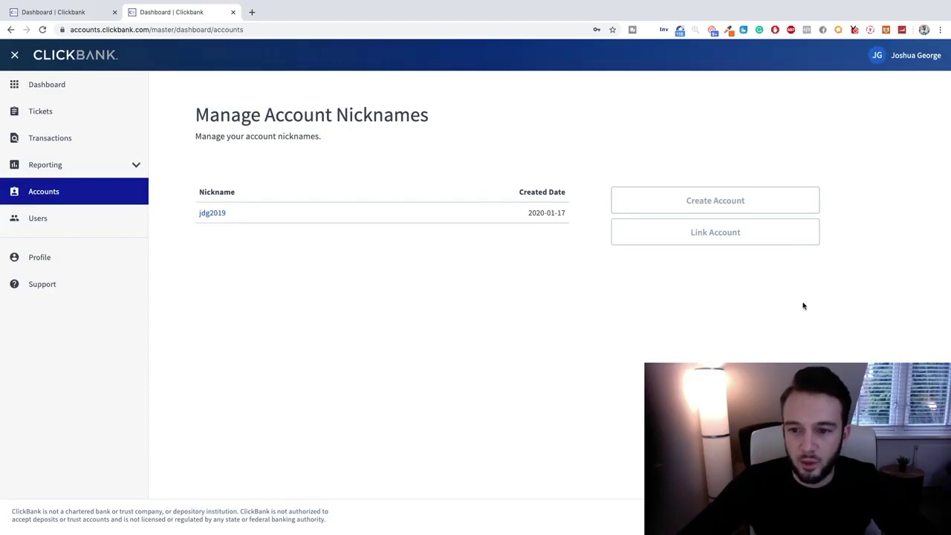
{"action": "left_click", "coordinate": [210, 216]}
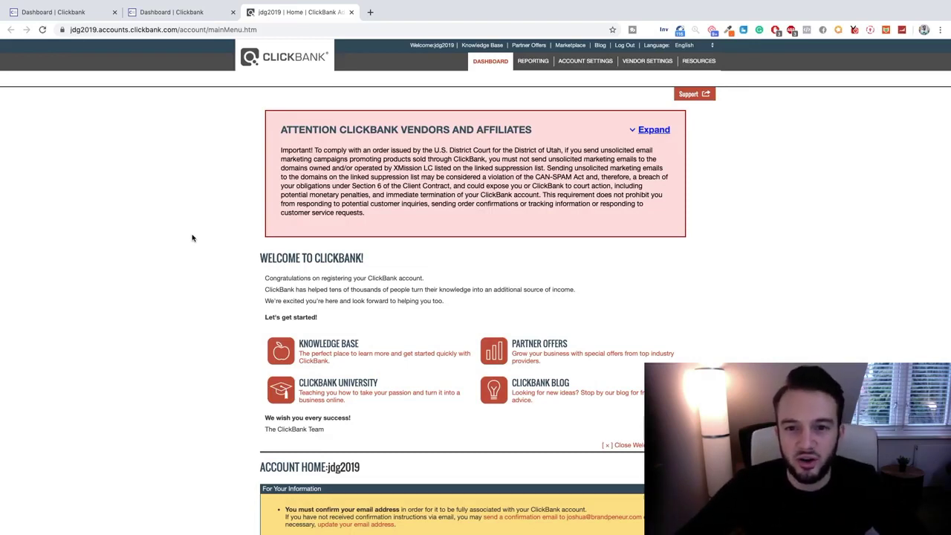
{"action": "left_click", "coordinate": [569, 46]}
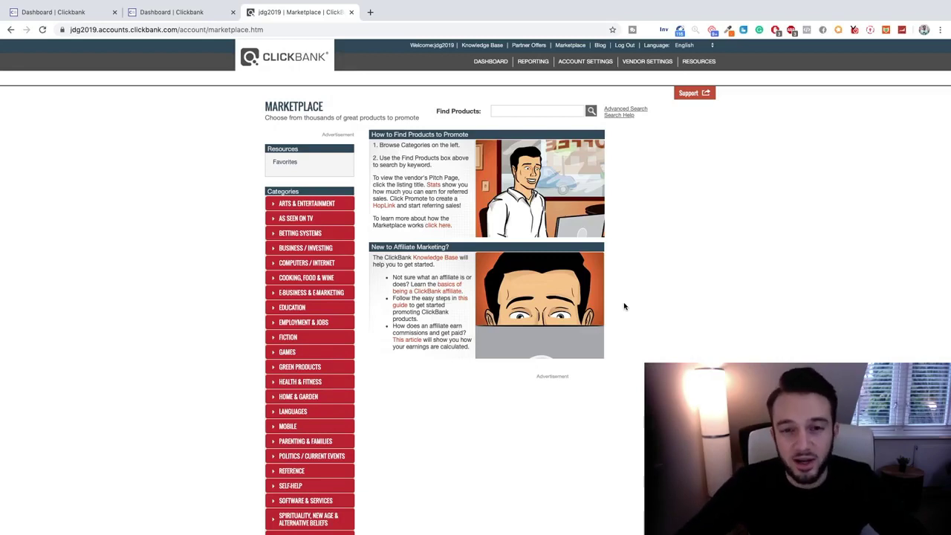
Expand Health & Fitness to view its subcategories, then collapse it again.
{"action": "scroll", "coordinate": [622, 304], "scroll_direction": "down", "scroll_amount": 1}
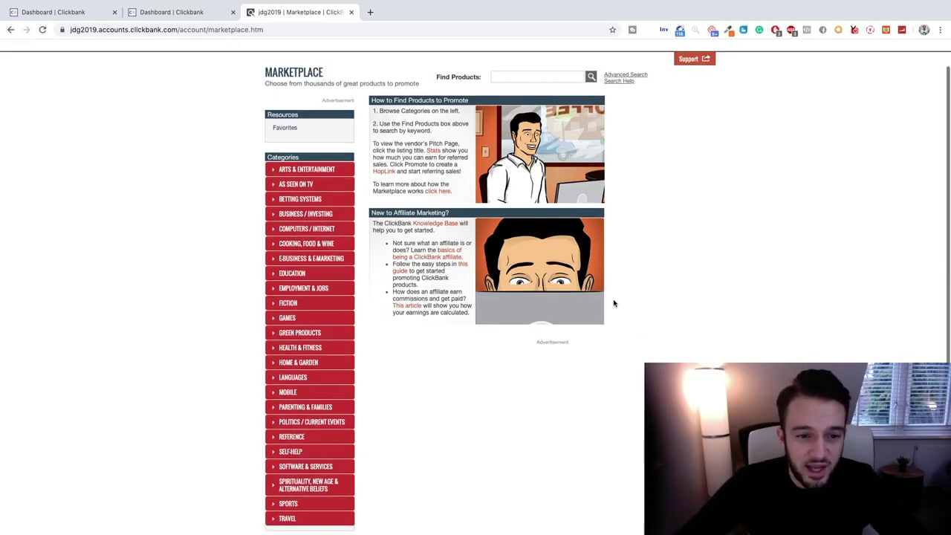
{"action": "scroll", "coordinate": [299, 159], "scroll_direction": "down", "scroll_amount": 1}
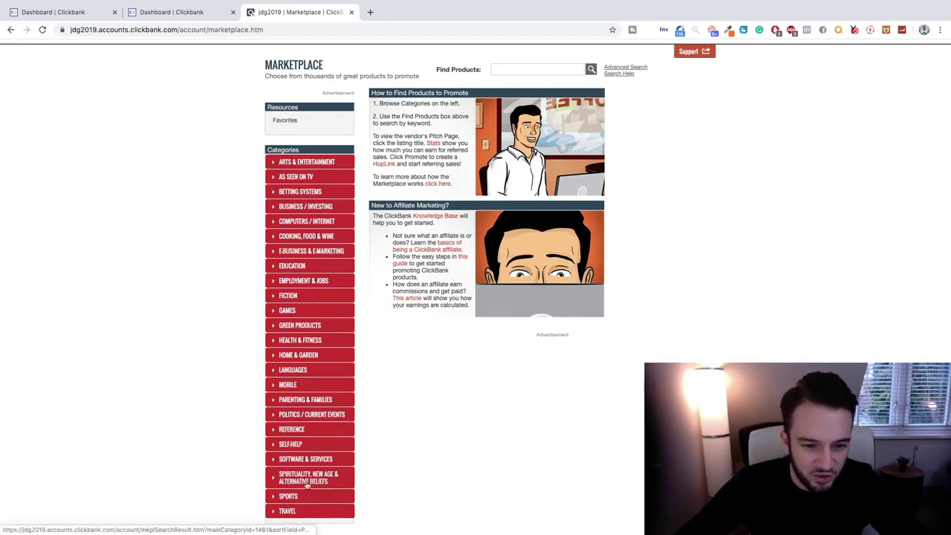
{"action": "scroll", "coordinate": [438, 362], "scroll_direction": "up", "scroll_amount": 2}
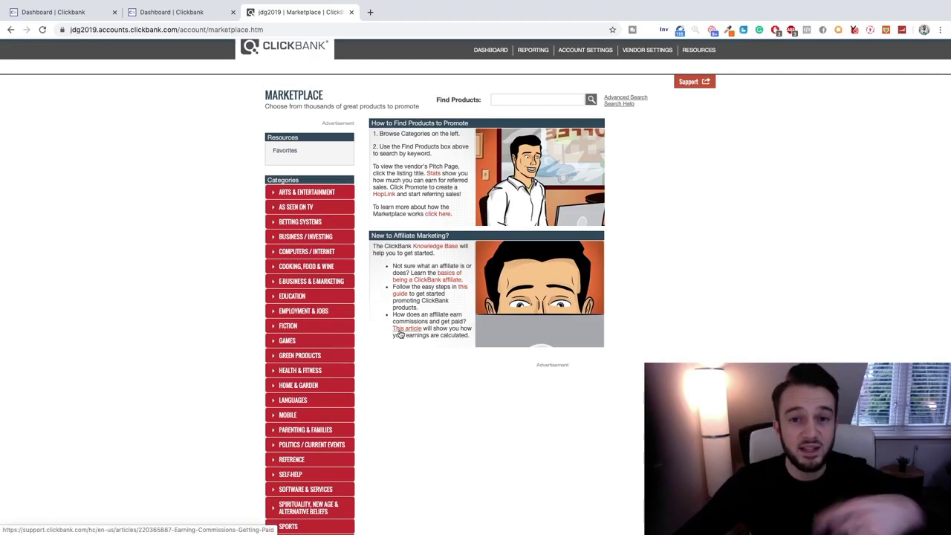
{"action": "scroll", "coordinate": [388, 329], "scroll_direction": "down", "scroll_amount": 1}
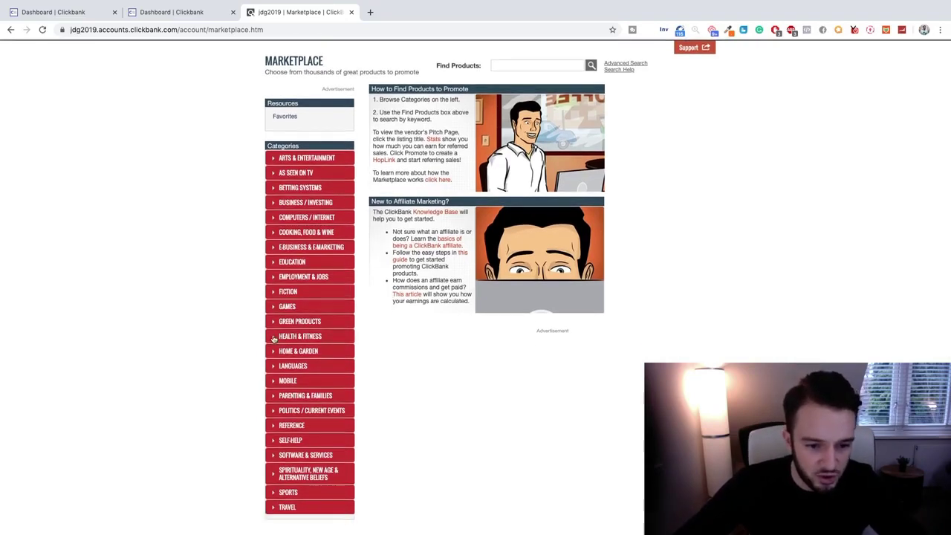
{"action": "left_click", "coordinate": [269, 338]}
{"action": "scroll", "coordinate": [256, 345], "scroll_direction": "down", "scroll_amount": 2}
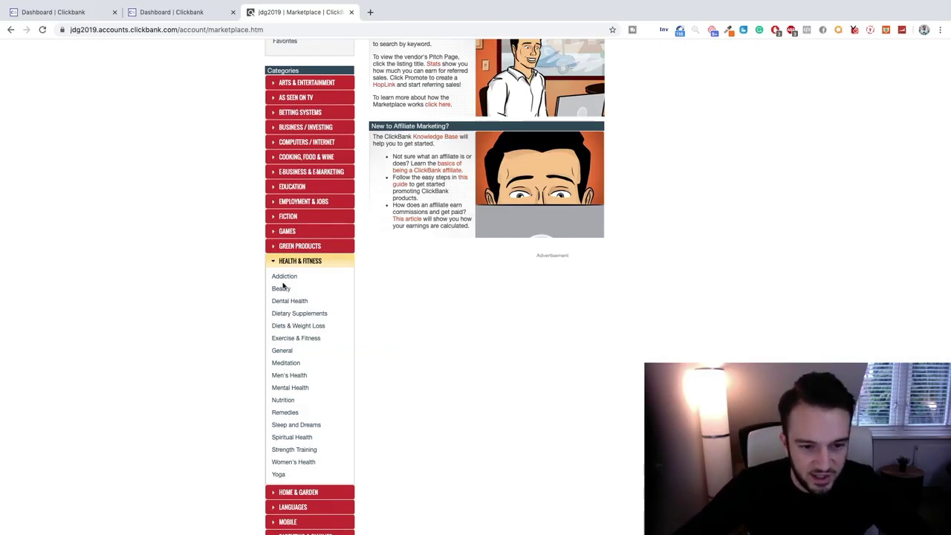
{"action": "left_click", "coordinate": [275, 260]}
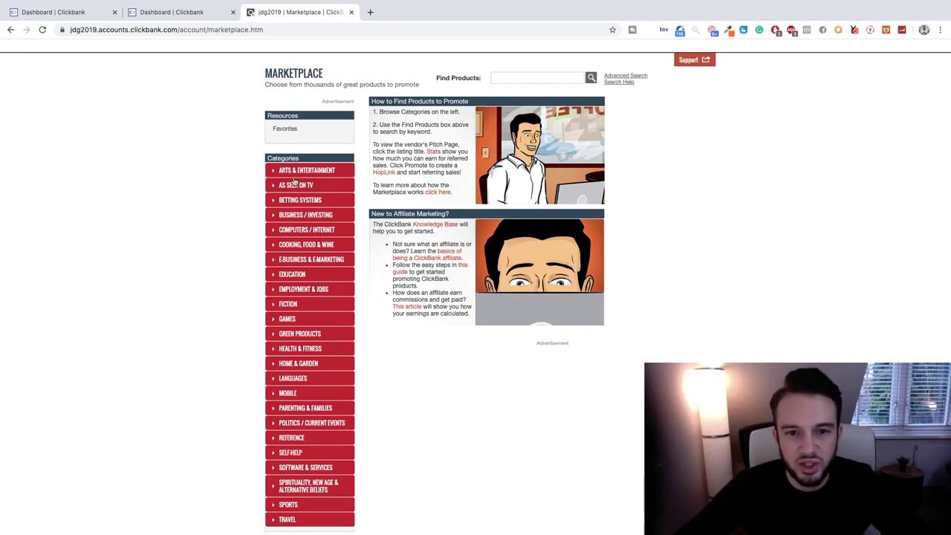
Run an empty Marketplace search listing all 3789 products by popularity, and browse the results.
{"action": "left_click", "coordinate": [590, 78]}
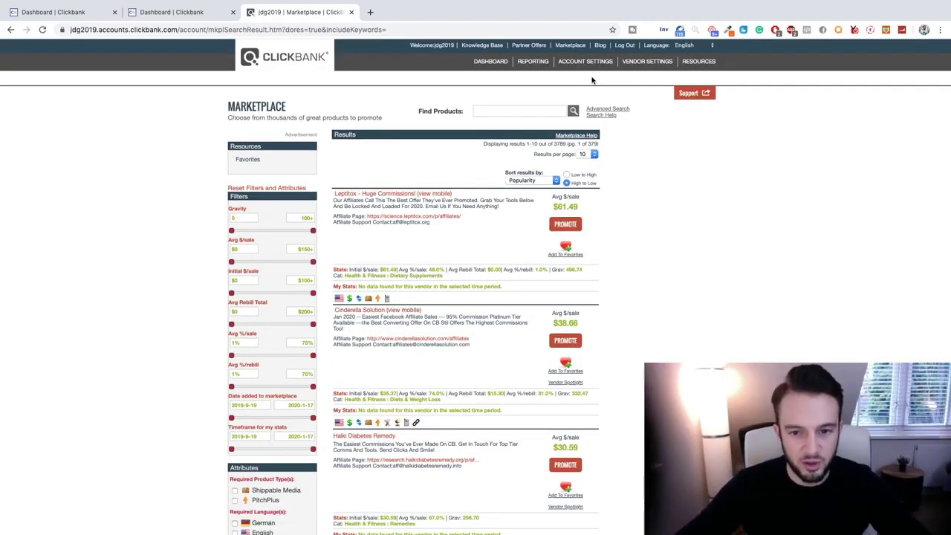
{"action": "scroll", "coordinate": [617, 145], "scroll_direction": "down", "scroll_amount": 1}
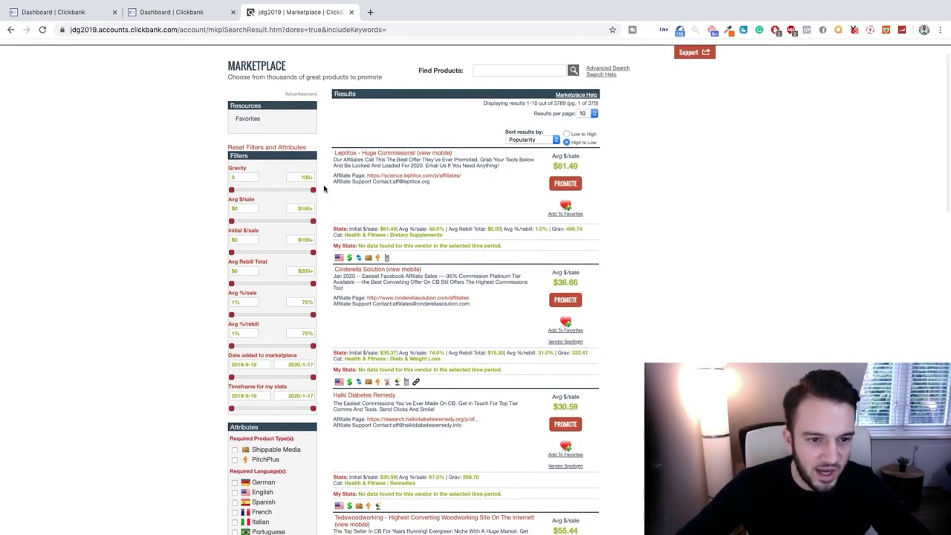
{"action": "scroll", "coordinate": [276, 160], "scroll_direction": "down", "scroll_amount": 5}
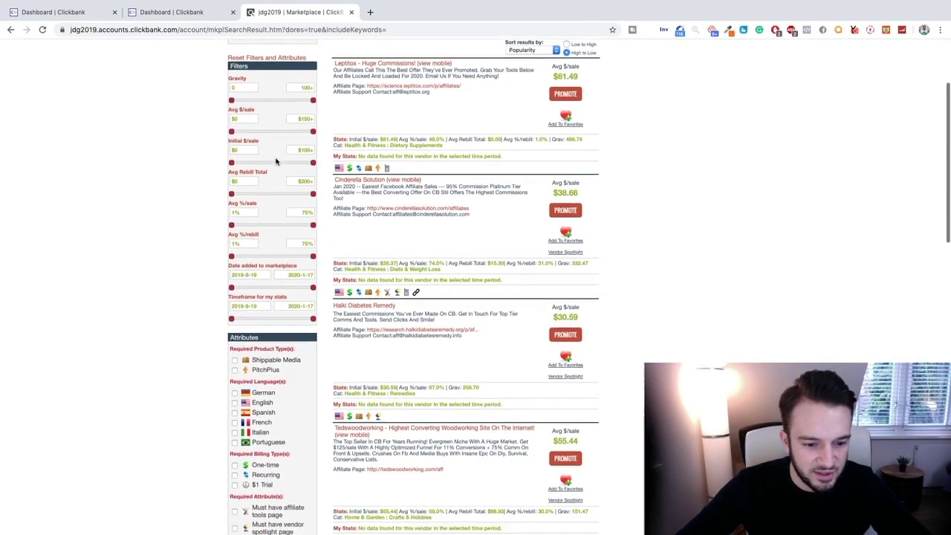
{"action": "scroll", "coordinate": [275, 161], "scroll_direction": "down", "scroll_amount": 4}
{"action": "scroll", "coordinate": [276, 161], "scroll_direction": "up", "scroll_amount": 3}
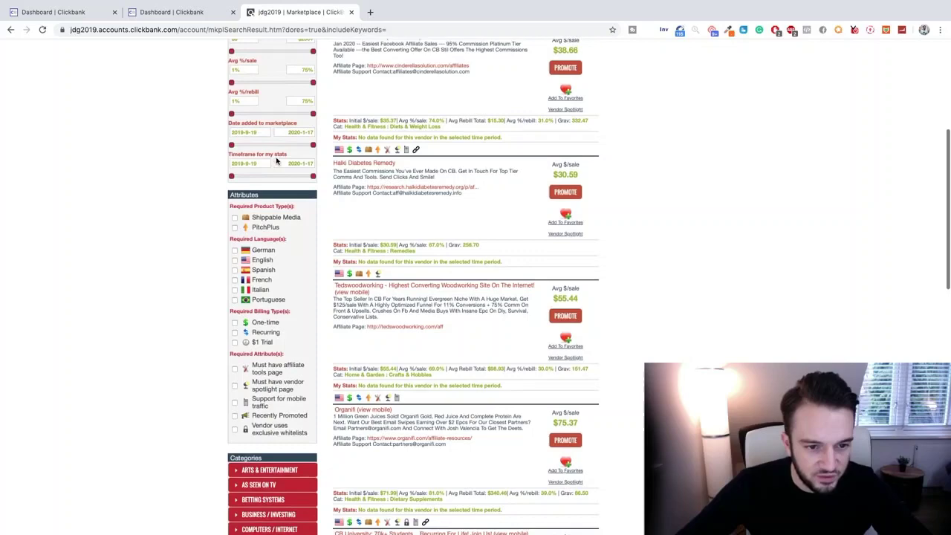
{"action": "scroll", "coordinate": [276, 161], "scroll_direction": "up", "scroll_amount": 2}
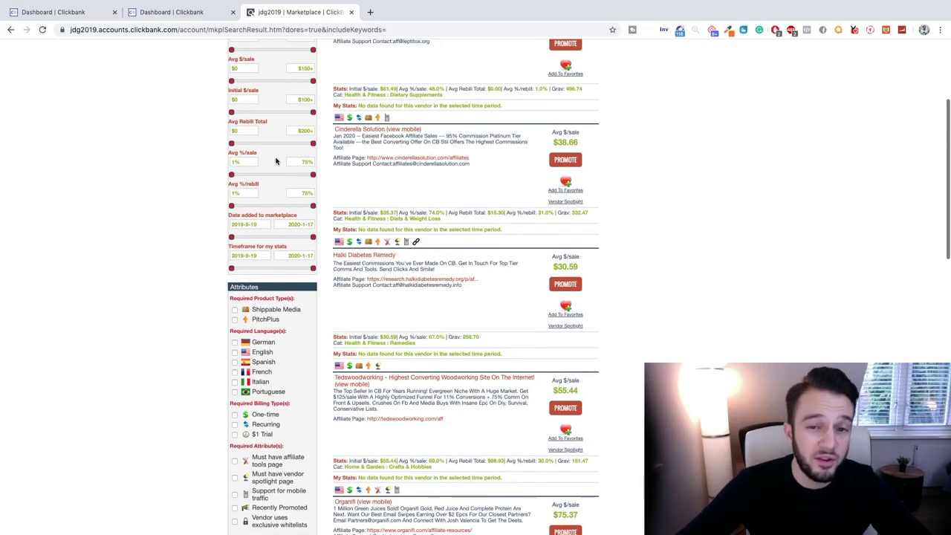
{"action": "scroll", "coordinate": [276, 160], "scroll_direction": "up", "scroll_amount": 6}
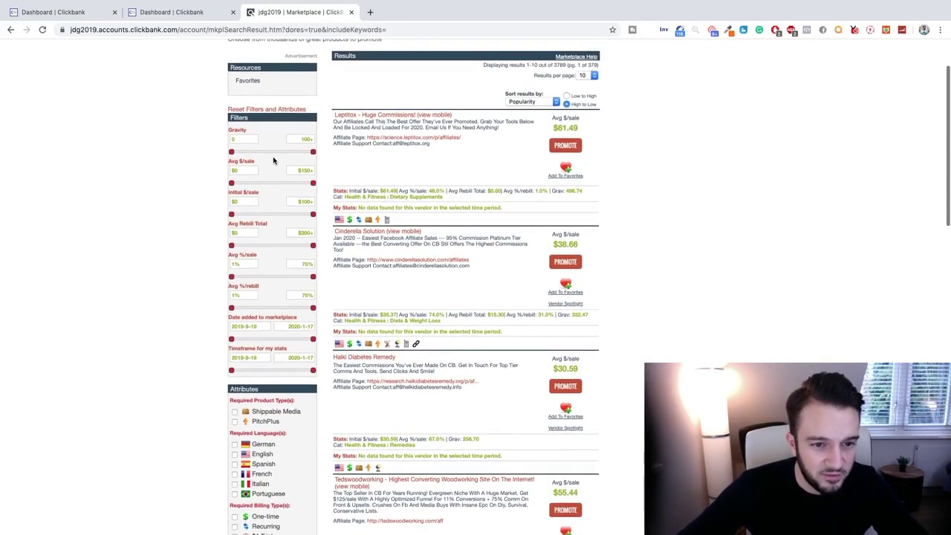
{"action": "scroll", "coordinate": [272, 160], "scroll_direction": "up", "scroll_amount": 2}
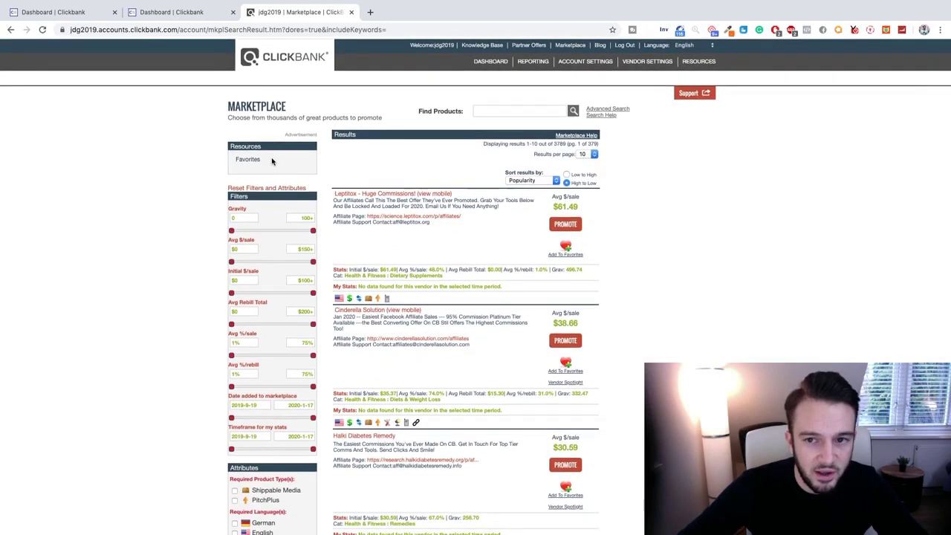